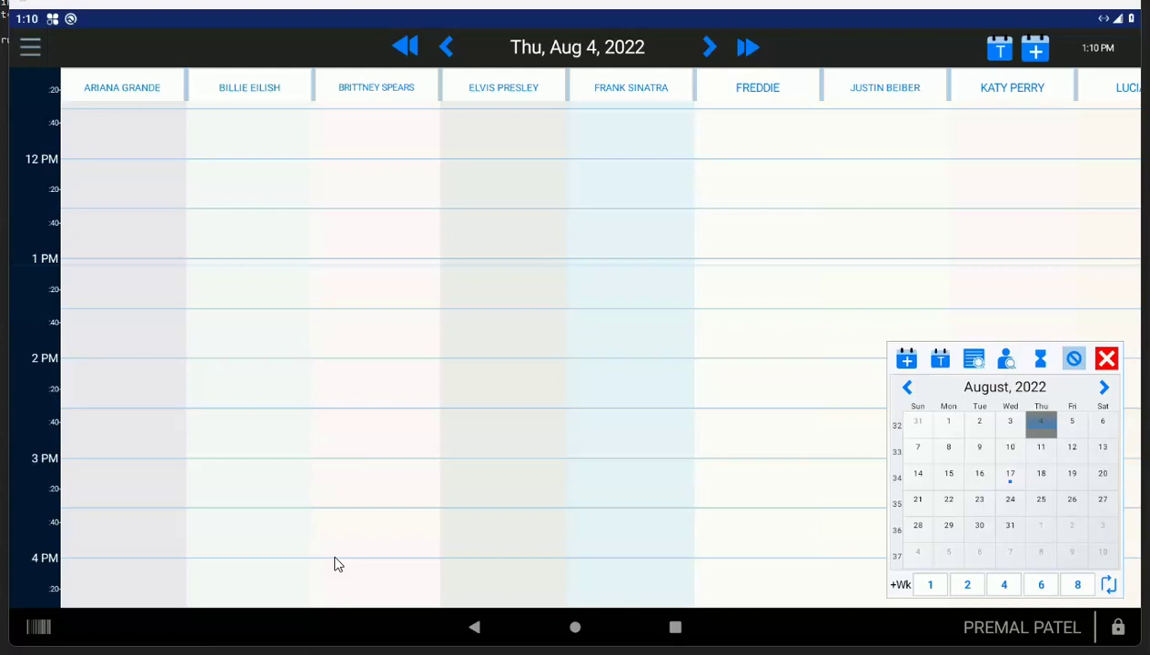
- Jump the schedule to Aug 17, 2022 at 11 AM, then page the month calendar back to July 2022
{"action": "left_click", "coordinate": [361, 542]}
{"action": "left_click", "coordinate": [1008, 477]}
{"action": "left_click", "coordinate": [599, 385]}
{"action": "left_click", "coordinate": [654, 247]}
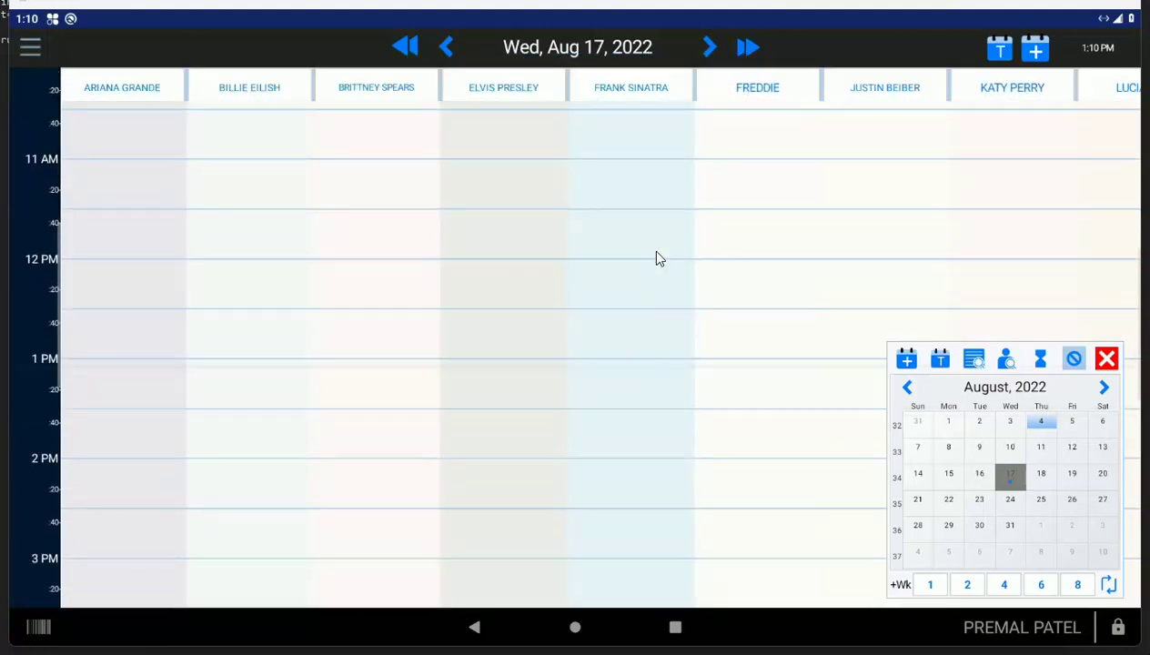
{"action": "left_click", "coordinate": [905, 389]}
- Open the customer's July 11 afternoon appointment, clear its notices, and confirm re-checking out the three Shugah services
{"action": "left_click", "coordinate": [948, 473]}
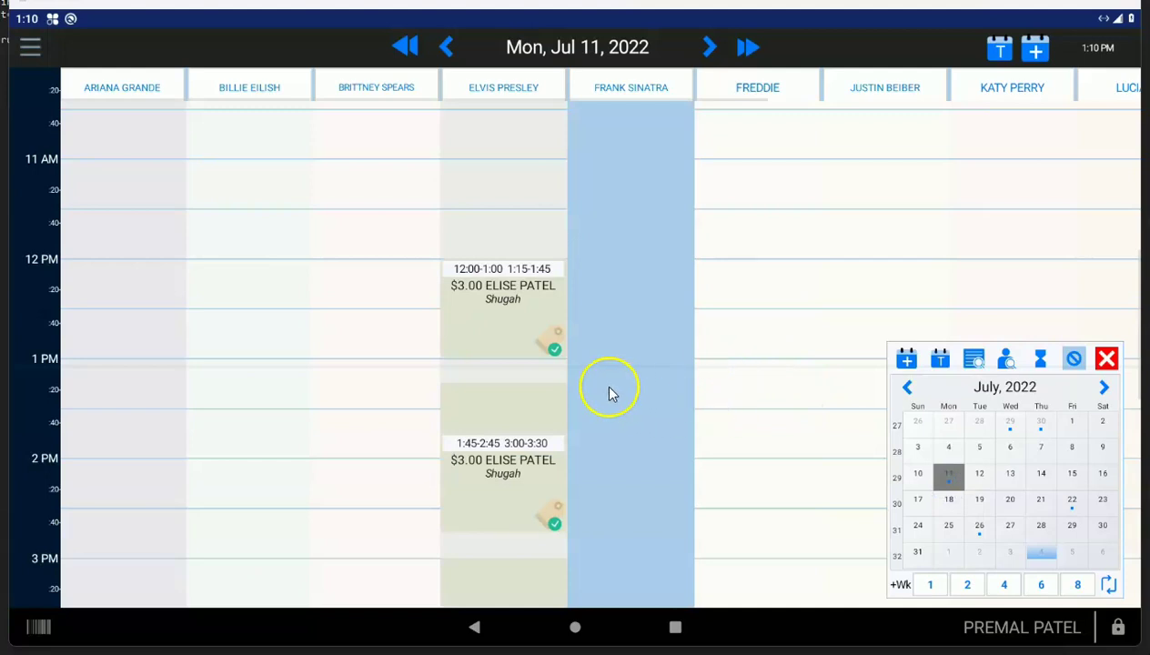
{"action": "scroll", "coordinate": [503, 421], "scroll_direction": "down", "scroll_amount": 3}
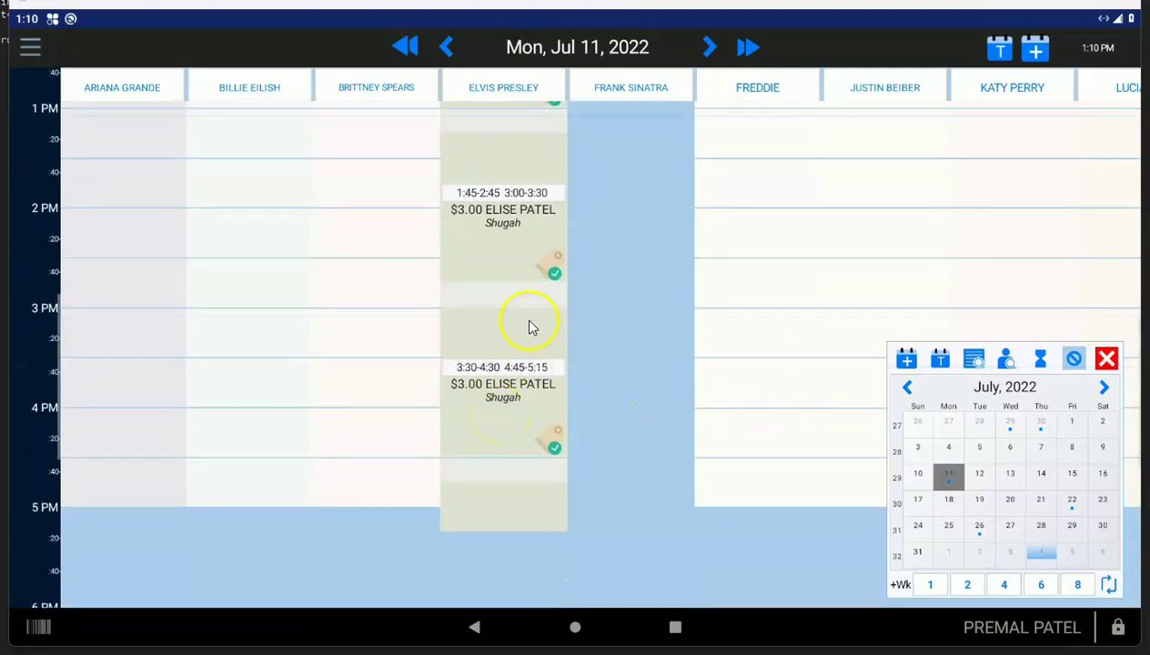
{"action": "left_click", "coordinate": [496, 261]}
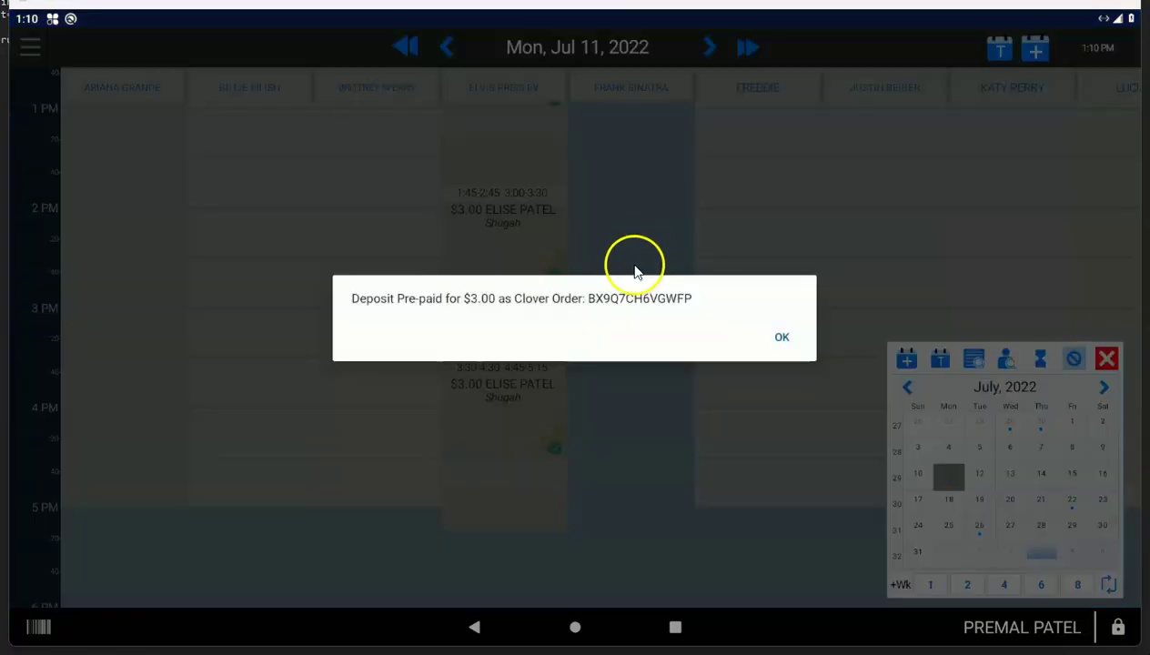
{"action": "left_click", "coordinate": [781, 336]}
{"action": "left_click", "coordinate": [784, 339]}
{"action": "left_click", "coordinate": [782, 338]}
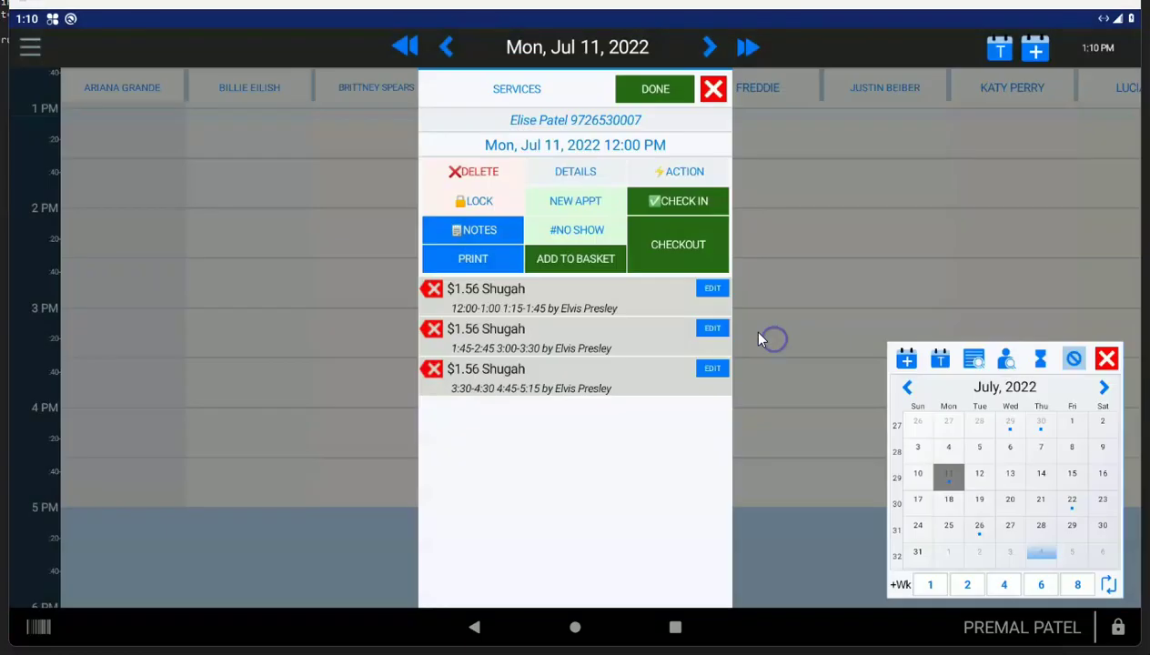
{"action": "left_click", "coordinate": [684, 246]}
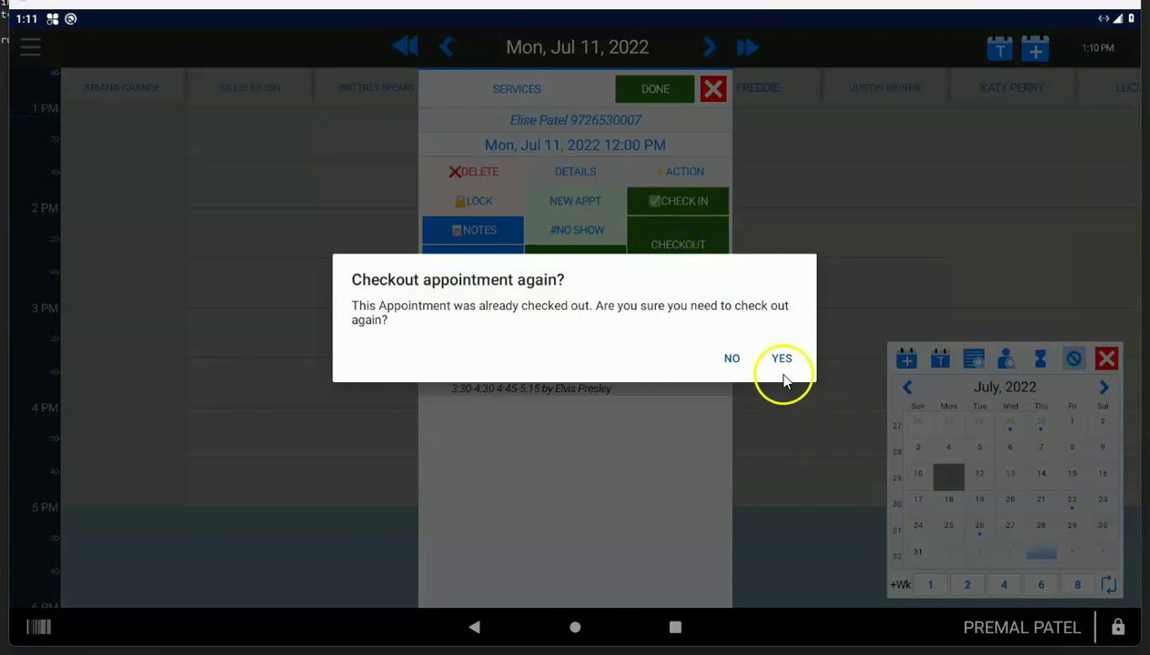
{"action": "left_click", "coordinate": [783, 376]}
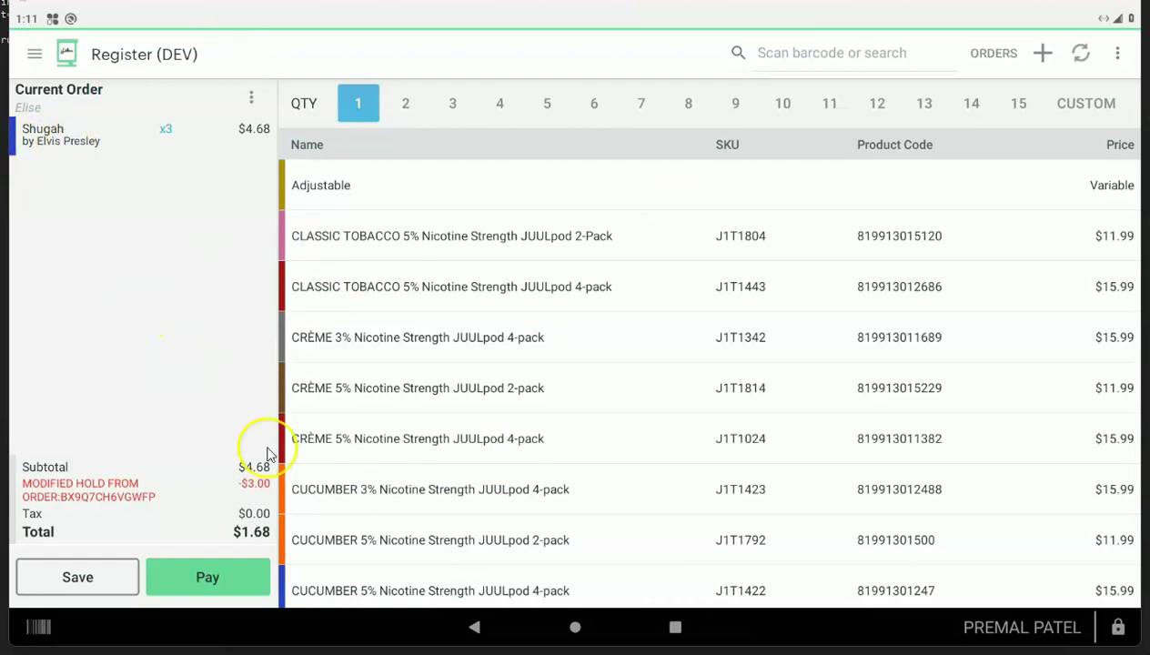
- Add the CRÈME 5% Nicotine Strength JUULpod 4-pack ($15.99), crediting the sale to a stylist
{"action": "left_click", "coordinate": [375, 444]}
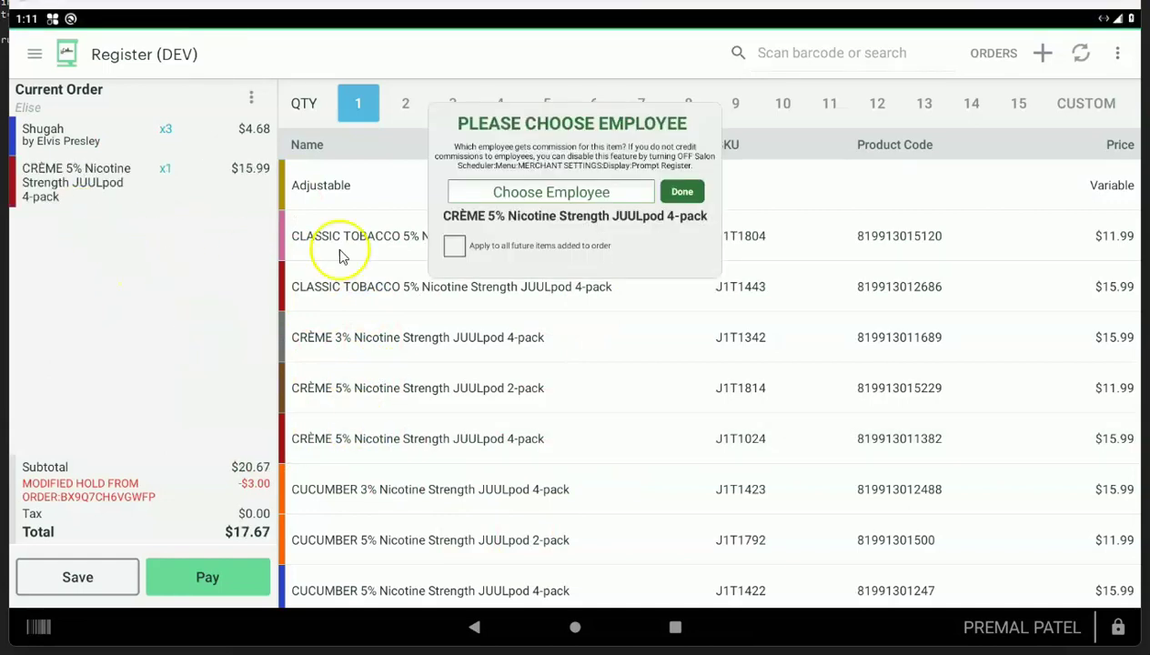
{"action": "left_click", "coordinate": [551, 191]}
{"action": "left_click", "coordinate": [512, 336]}
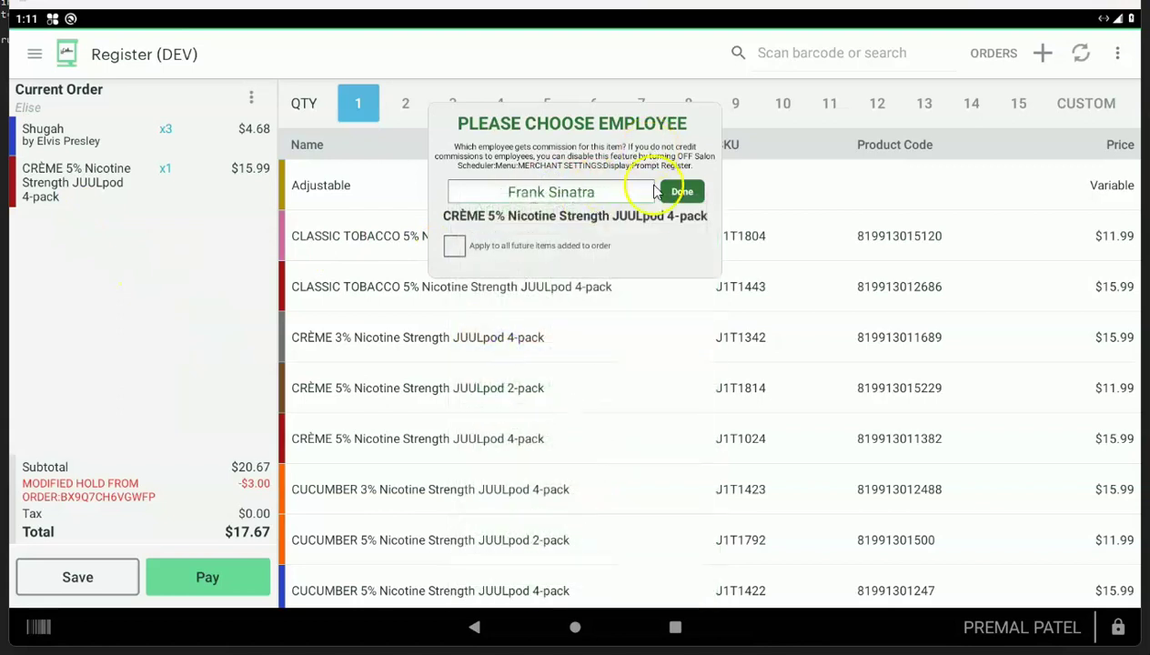
{"action": "left_click", "coordinate": [683, 195]}
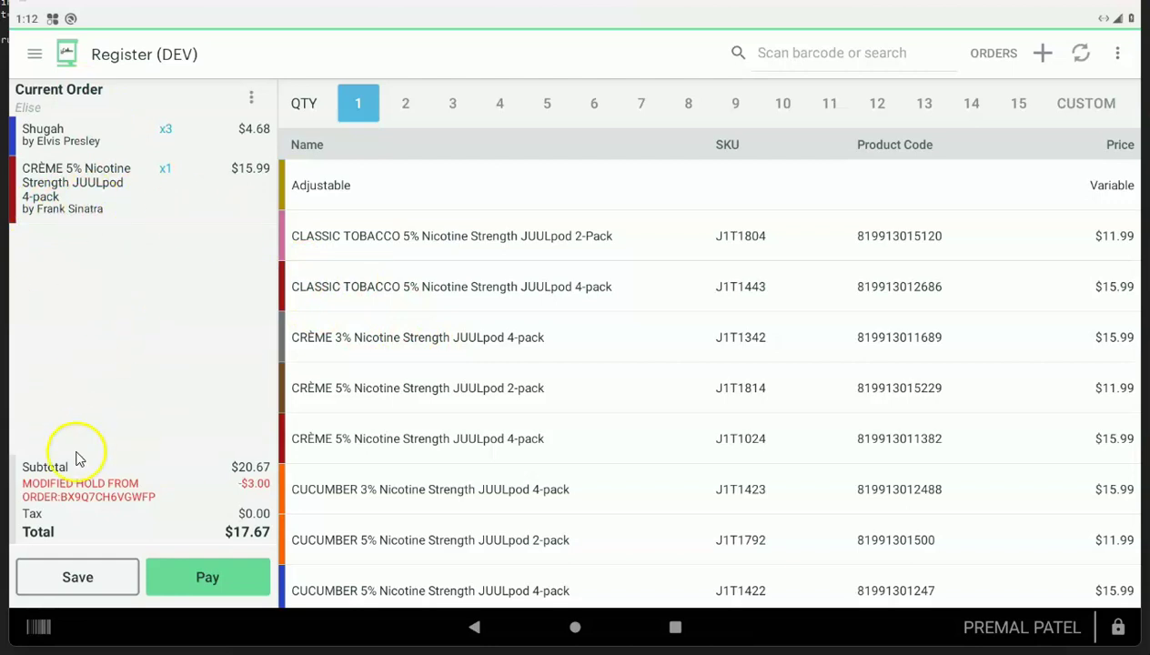
- Apply a 10% Off discount to the whole order
{"action": "left_click", "coordinate": [250, 100]}
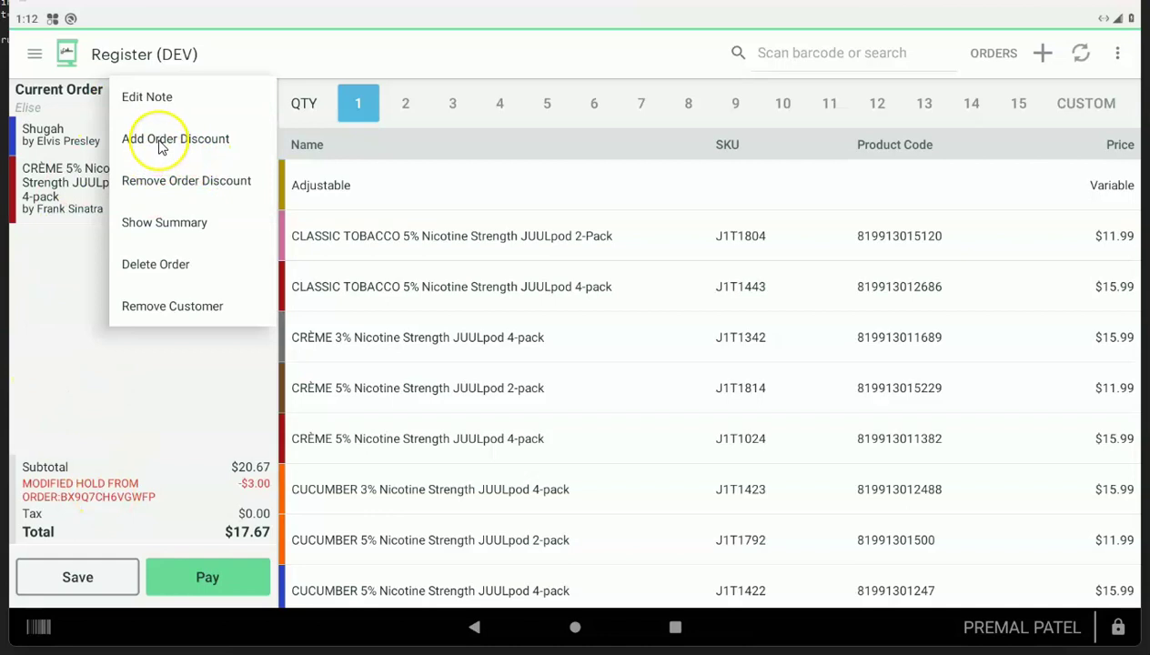
{"action": "left_click", "coordinate": [160, 143]}
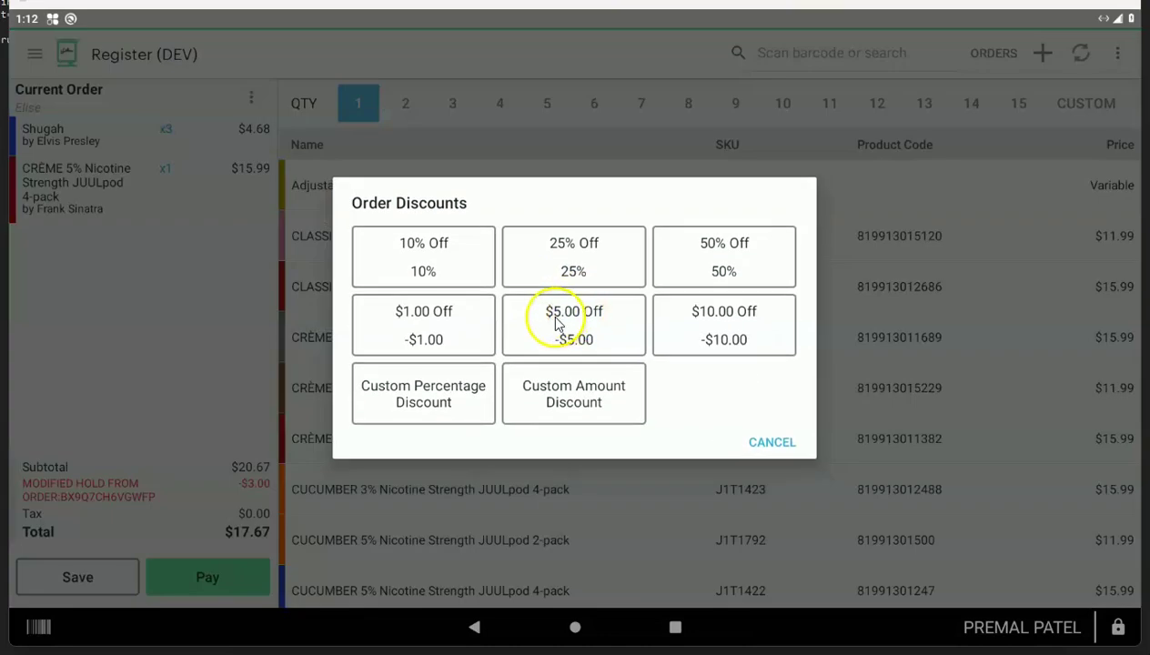
{"action": "left_click", "coordinate": [433, 263]}
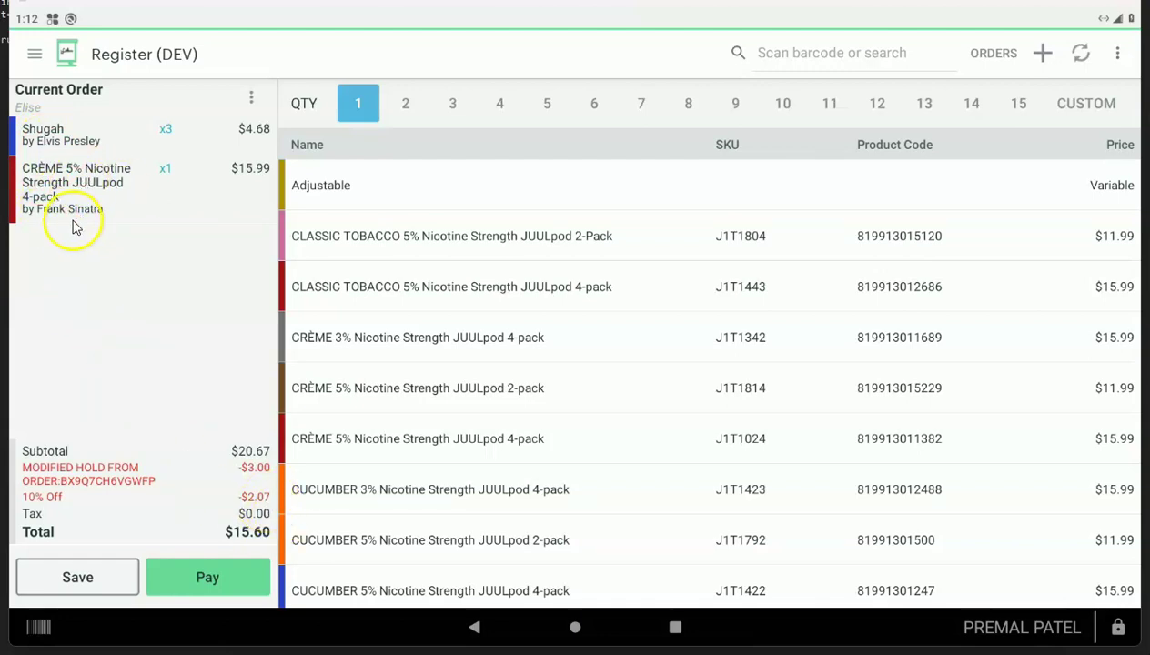
- Take 10% off the CRÈME JUULpod line, bringing the order total to $14.16
{"action": "left_click", "coordinate": [78, 185]}
{"action": "left_click", "coordinate": [336, 284]}
{"action": "left_click", "coordinate": [454, 259]}
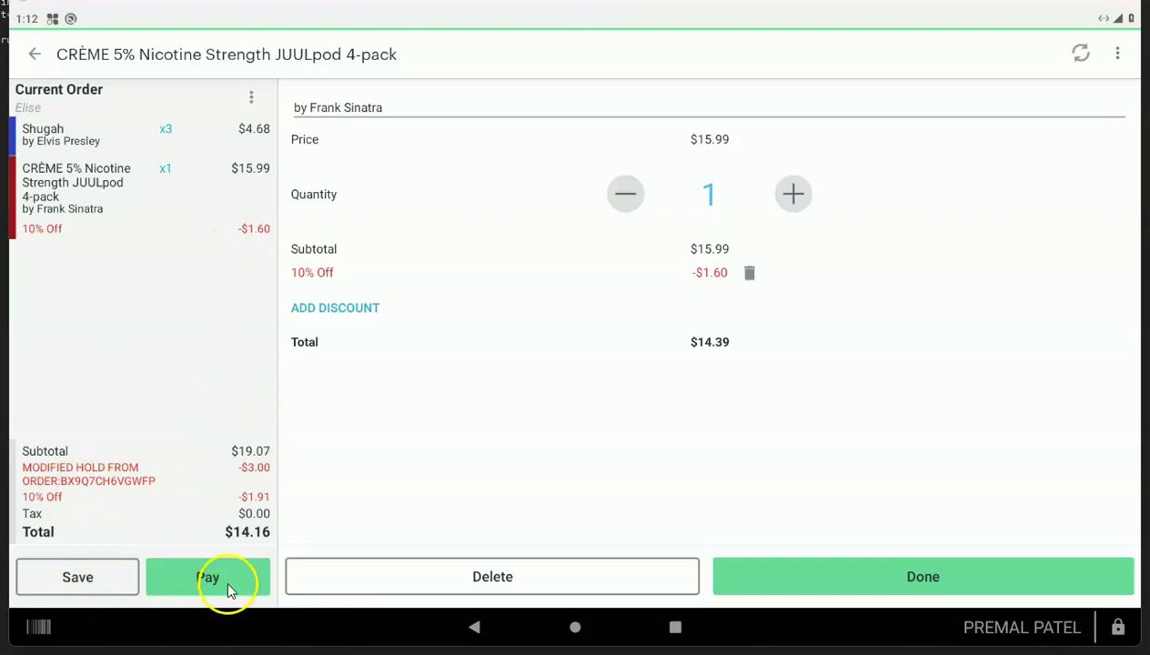
- Pay the $14.16 total with exact cash and finish without a receipt
{"action": "left_click", "coordinate": [205, 573]}
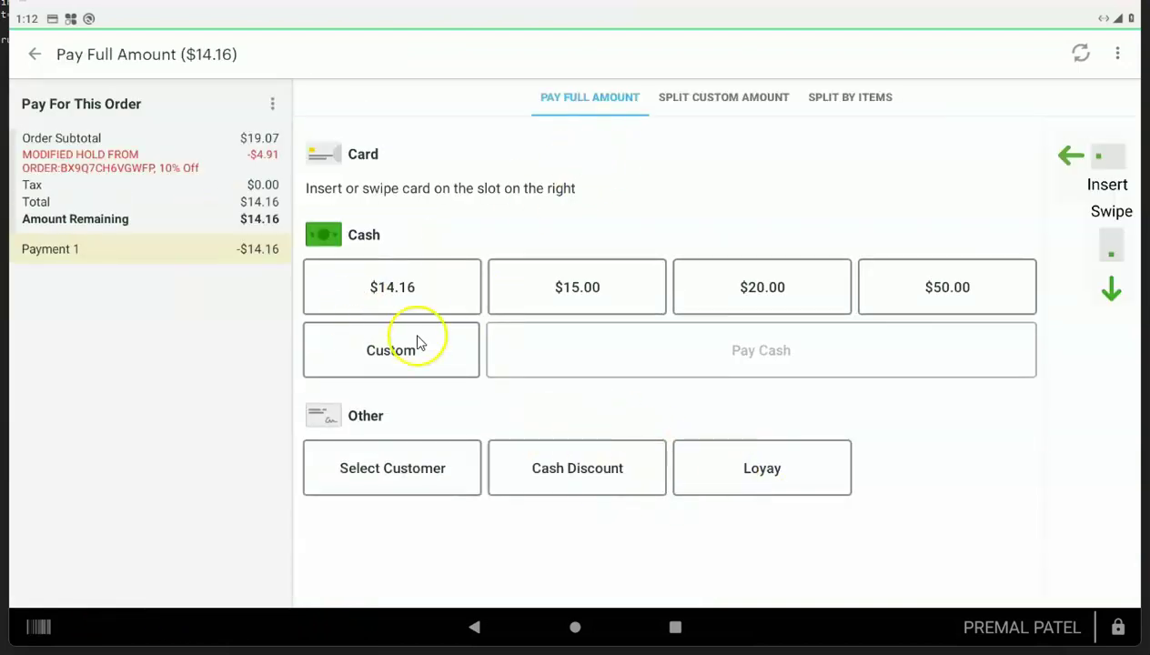
{"action": "left_click", "coordinate": [423, 285]}
{"action": "left_click", "coordinate": [653, 362]}
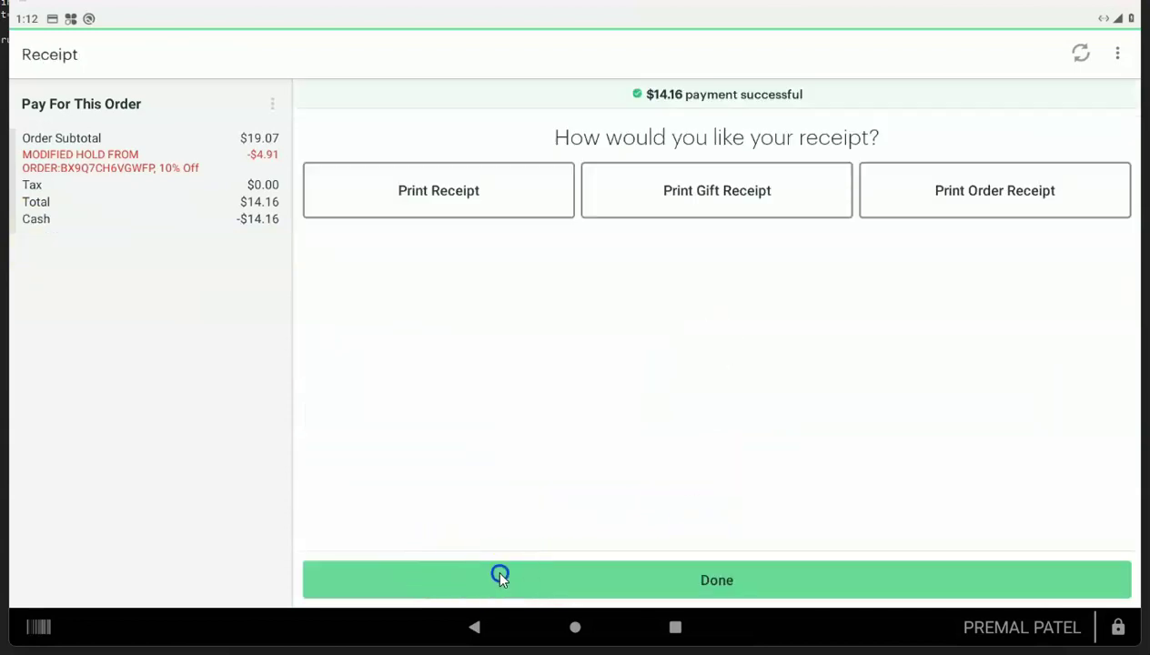
{"action": "left_click", "coordinate": [502, 579]}
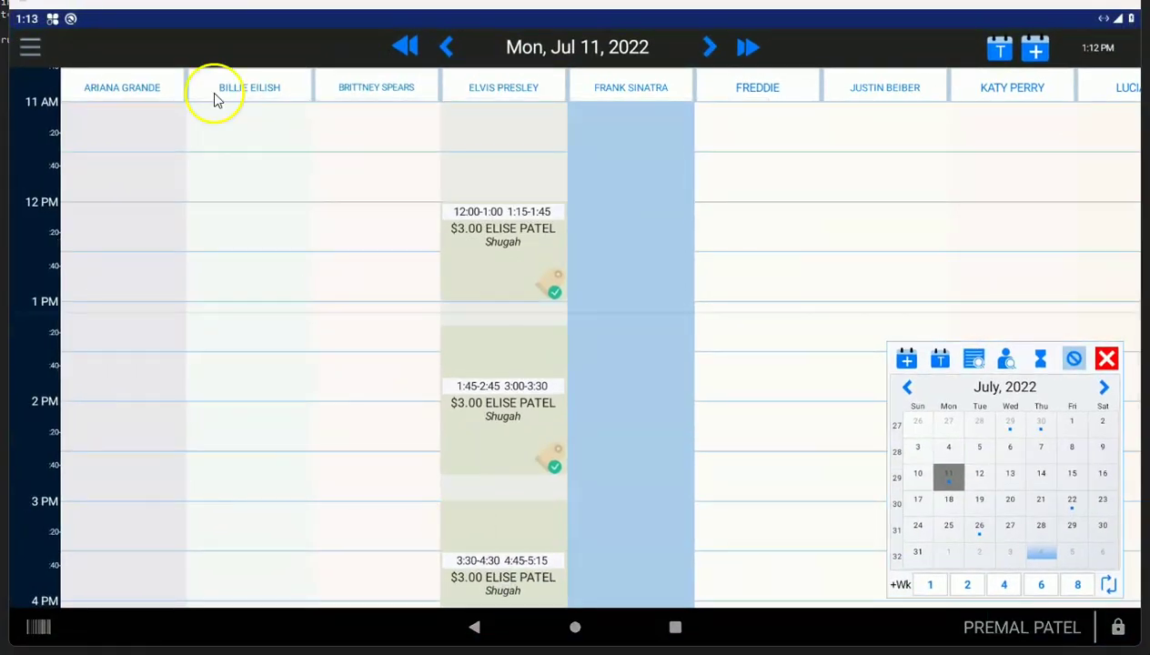
- Go to Settings > Reports > Reports Settings from the scheduler's main menu
{"action": "left_click", "coordinate": [41, 58]}
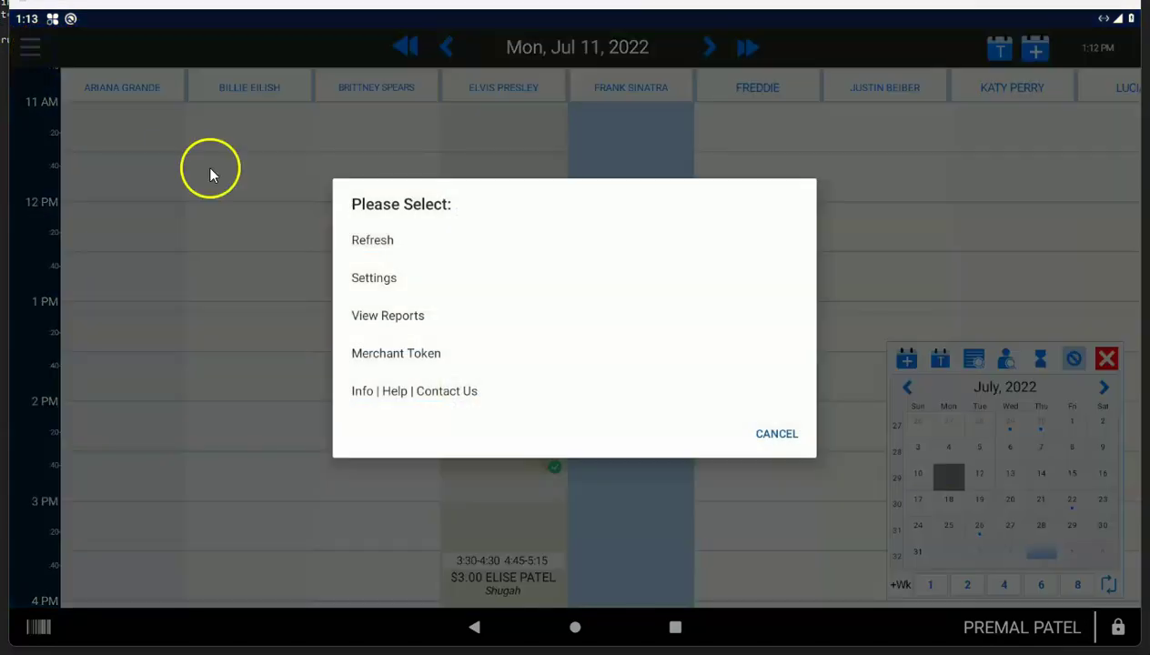
{"action": "left_click", "coordinate": [381, 278]}
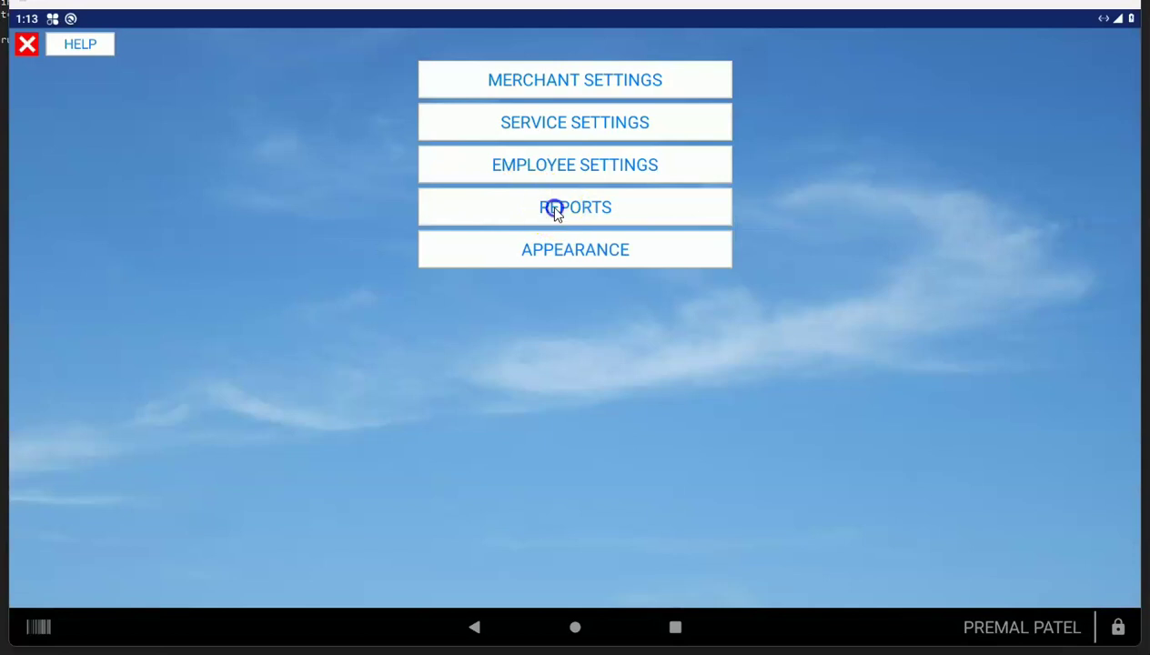
{"action": "left_click", "coordinate": [555, 210]}
{"action": "left_click", "coordinate": [406, 294]}
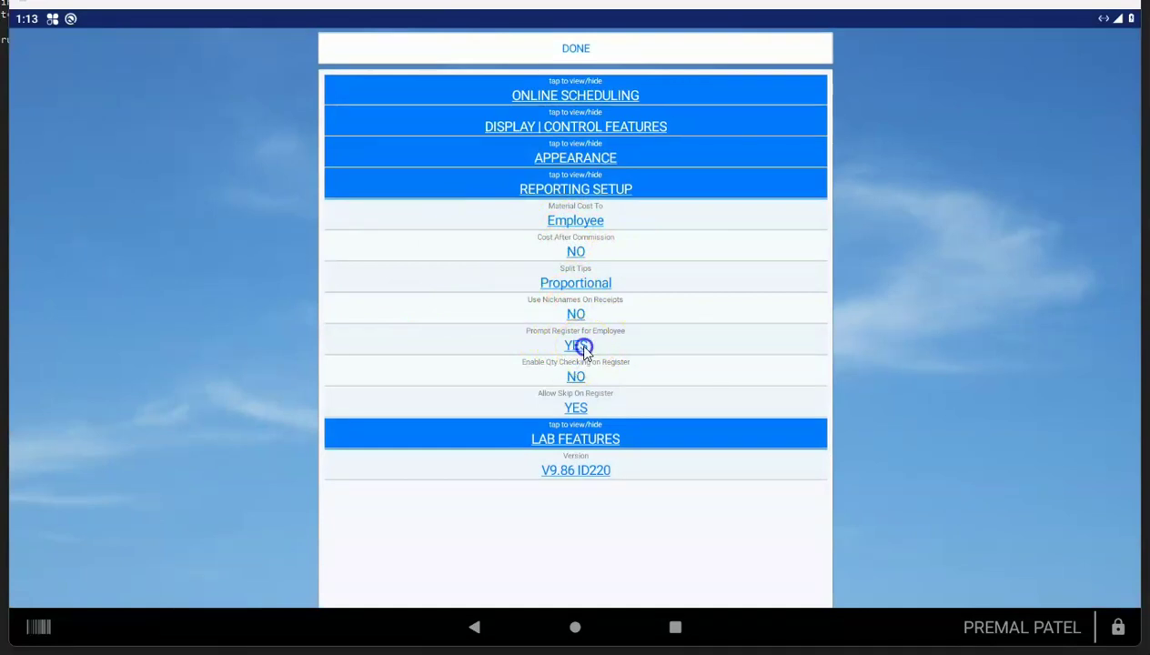
{"action": "left_click", "coordinate": [578, 345]}
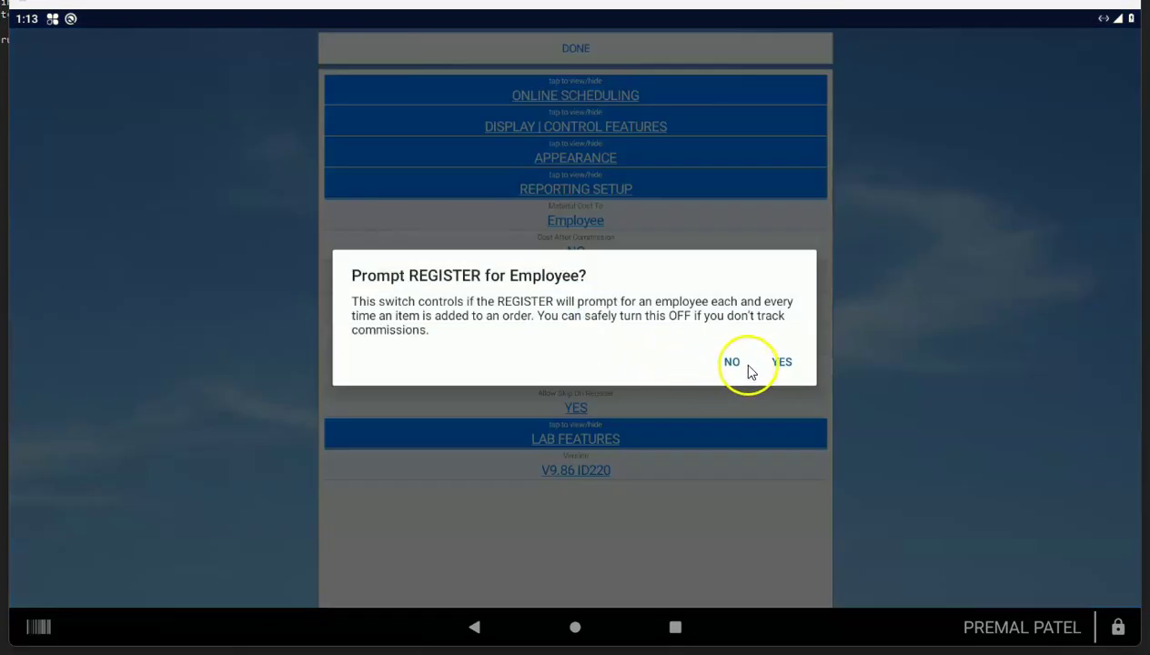
{"action": "left_click", "coordinate": [780, 362]}
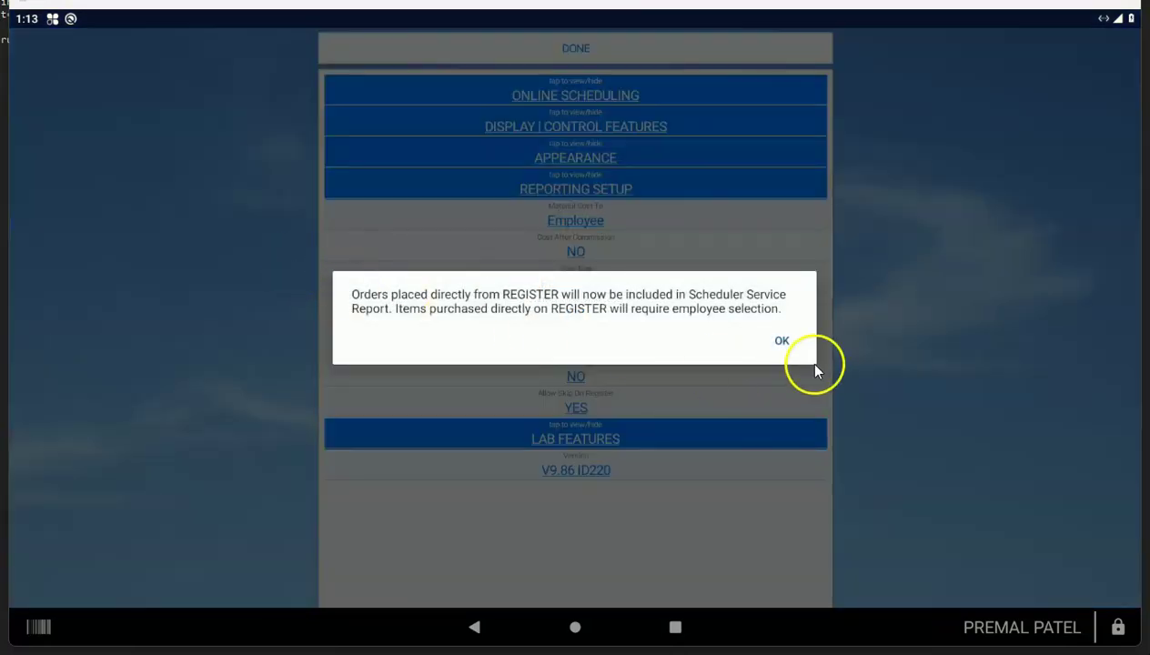
{"action": "left_click", "coordinate": [780, 343]}
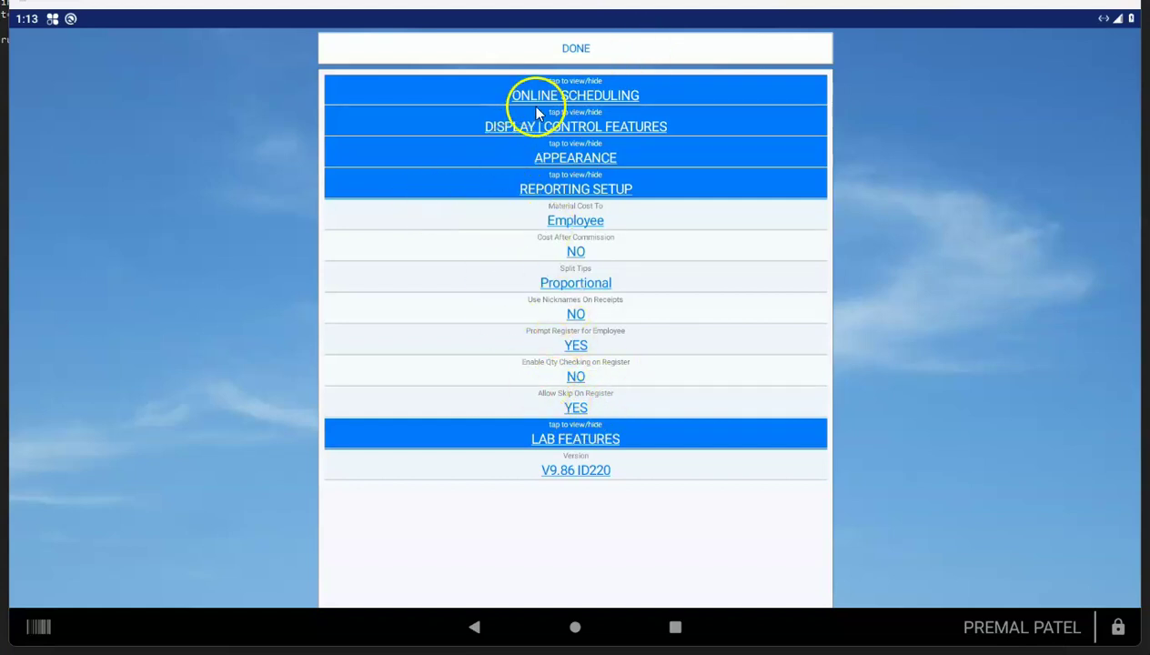
{"action": "left_click", "coordinate": [586, 46]}
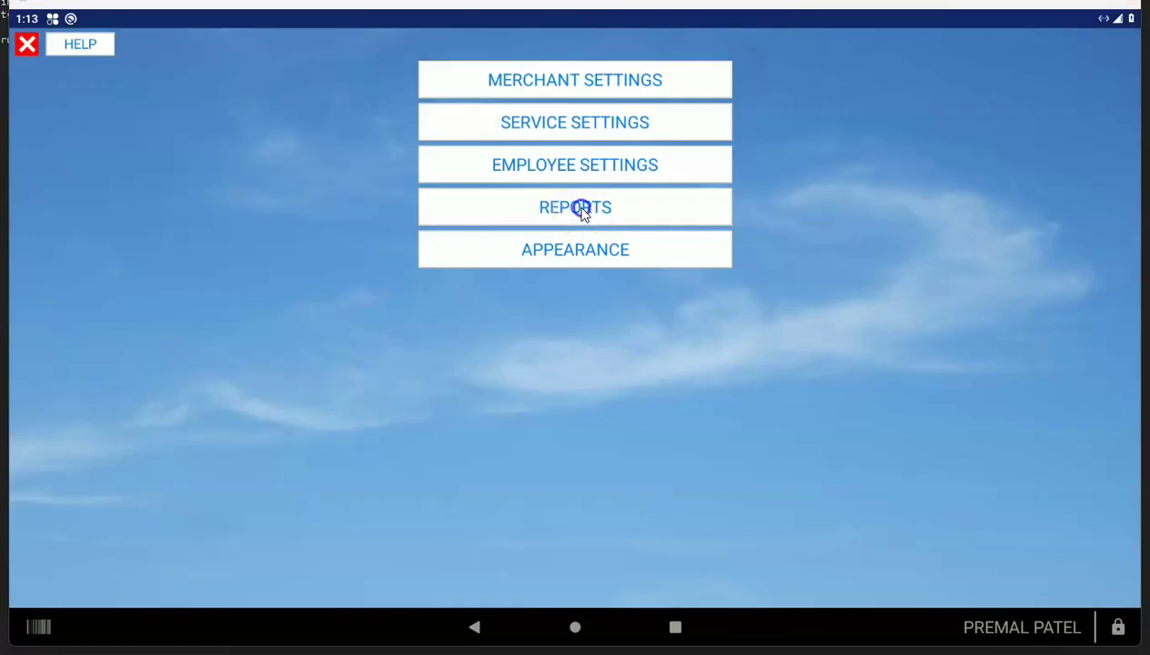
{"action": "left_click", "coordinate": [580, 209]}
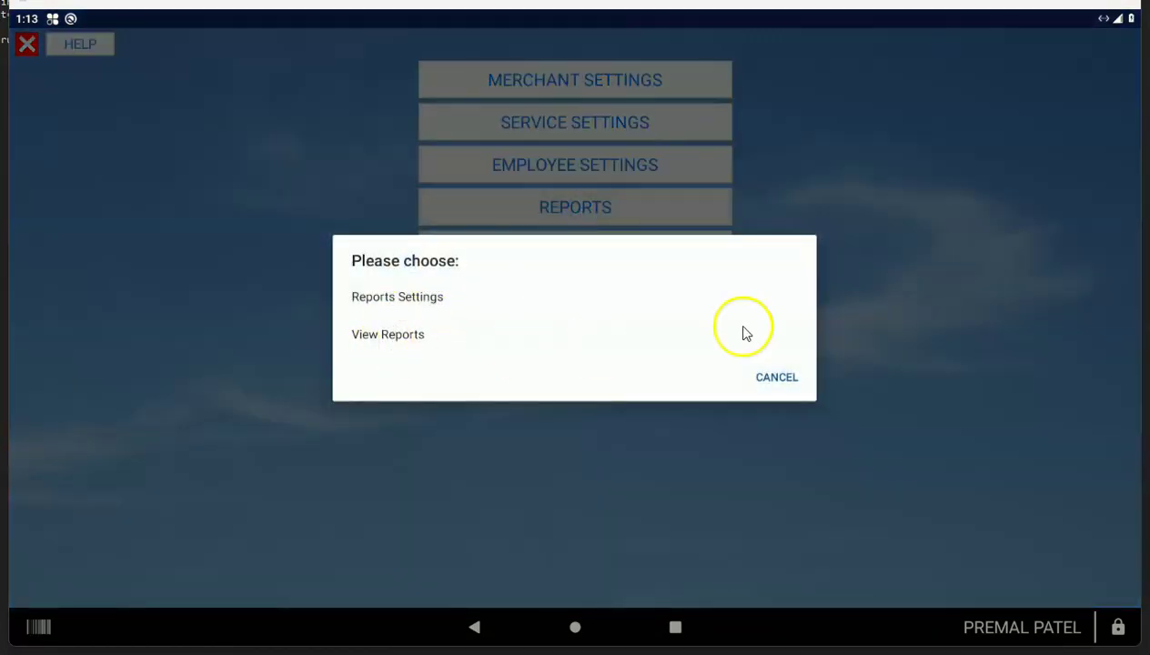
{"action": "left_click", "coordinate": [776, 376]}
{"action": "left_click", "coordinate": [27, 44]}
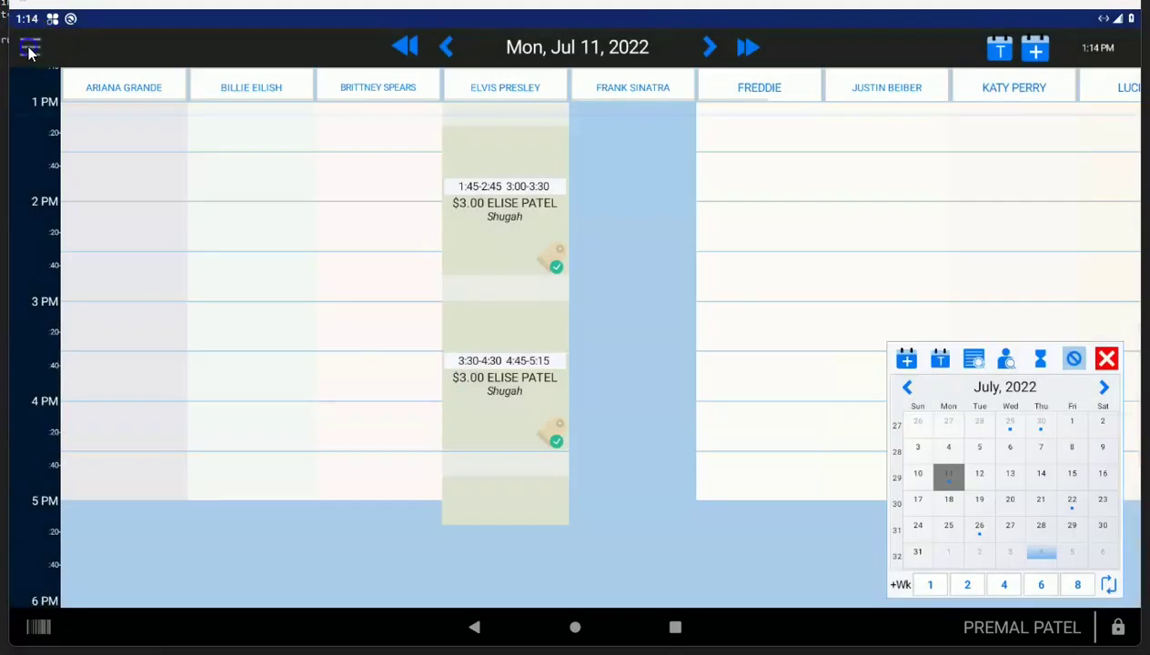
{"action": "left_click", "coordinate": [30, 49]}
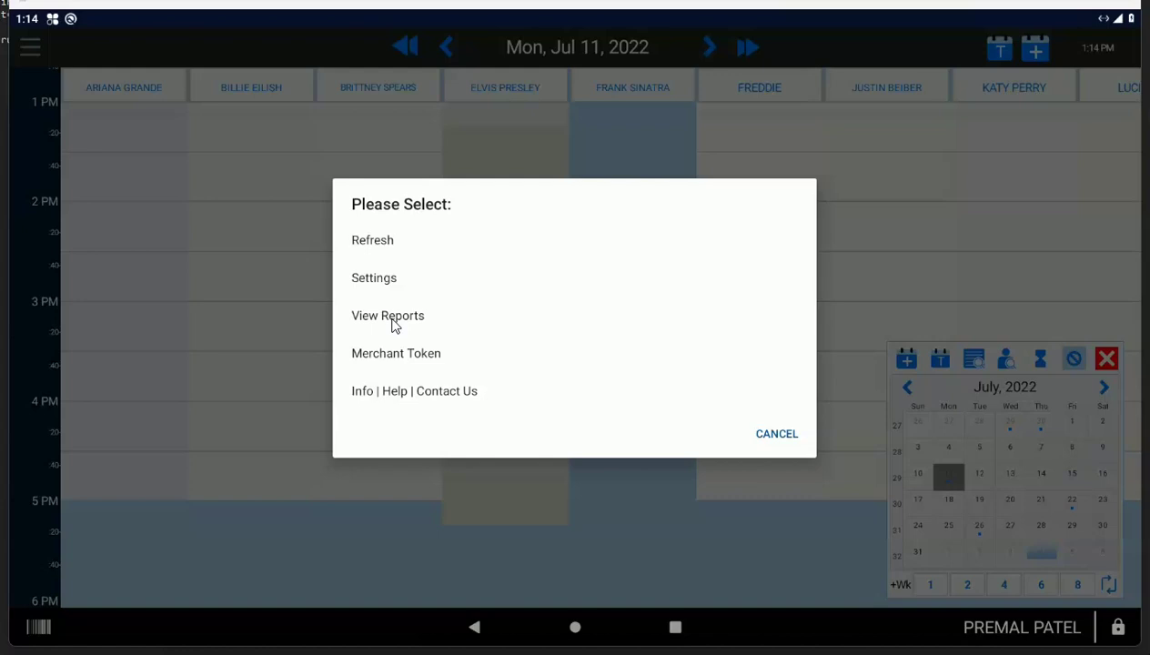
{"action": "left_click", "coordinate": [777, 434]}
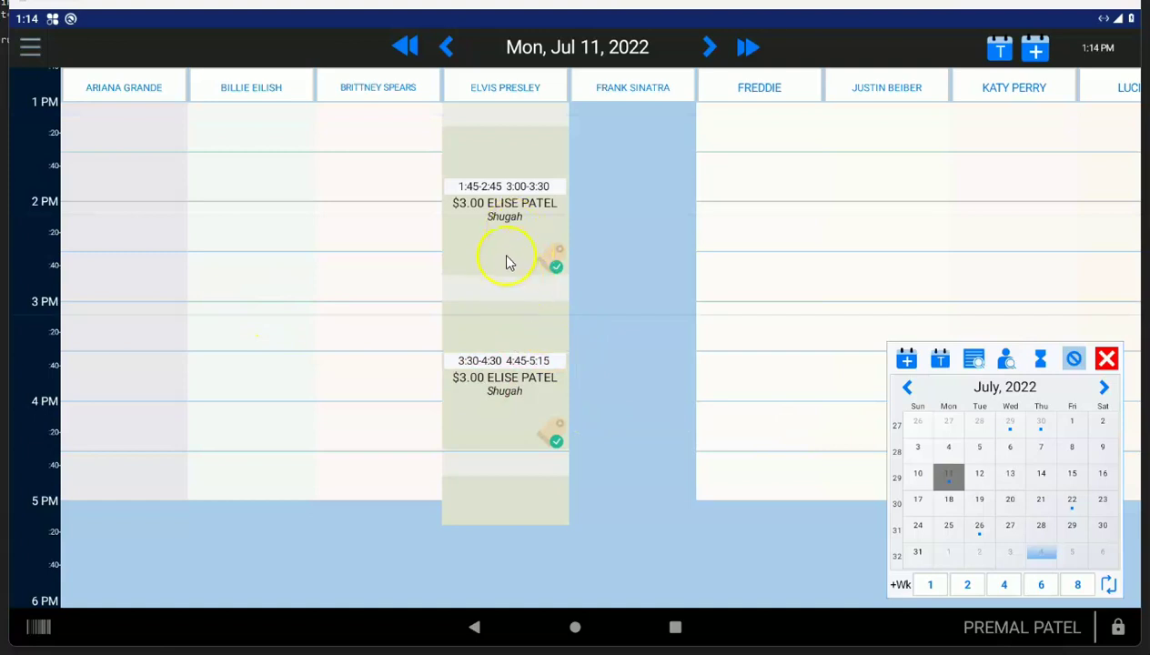
- Review the 1:45 and 3:30 appointments, dismissing each one's priority and deposit notices
{"action": "left_click_drag", "start_coordinate": [507, 262], "coordinate": [508, 253]}
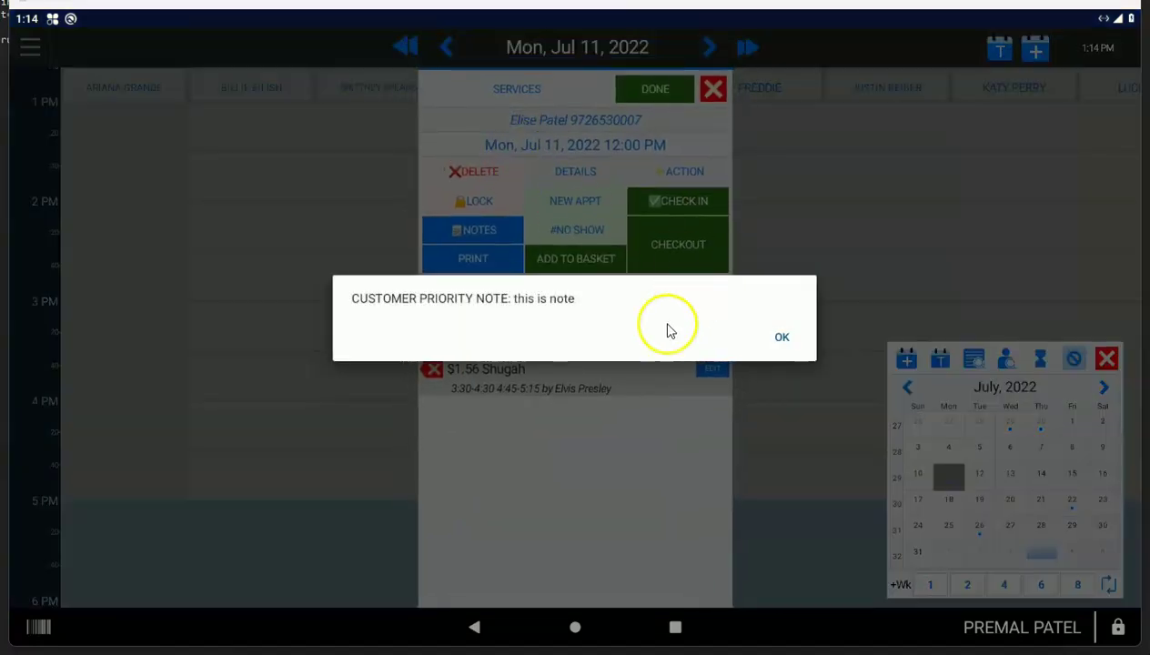
{"action": "left_click", "coordinate": [777, 339]}
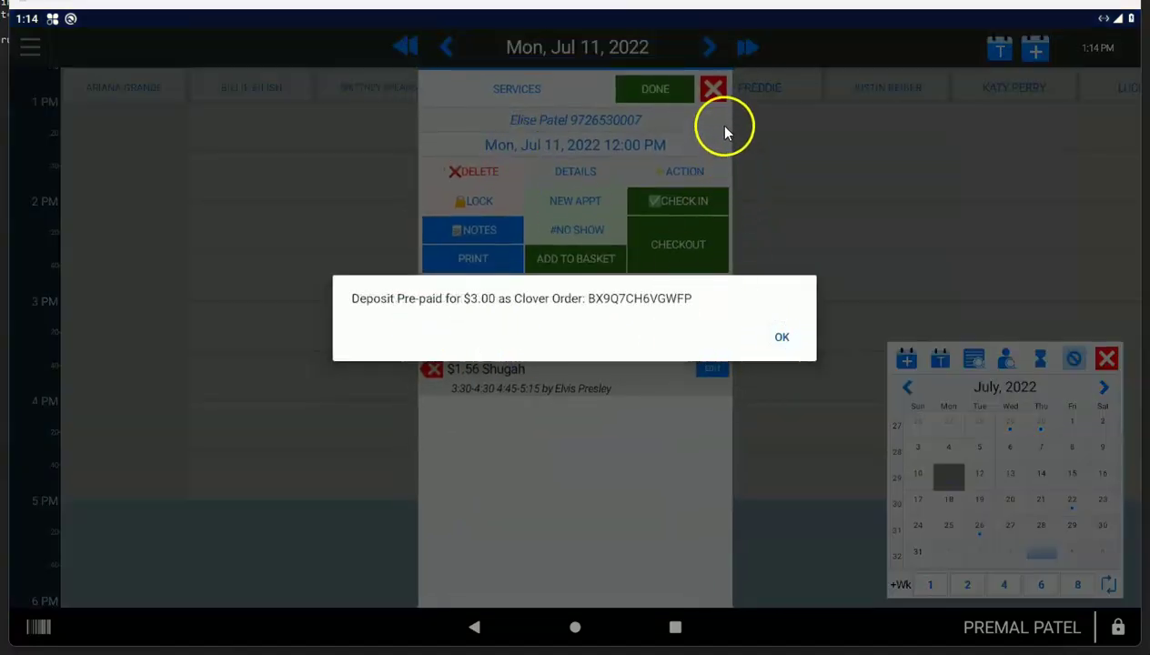
{"action": "left_click", "coordinate": [772, 338]}
{"action": "left_click", "coordinate": [713, 88]}
{"action": "left_click", "coordinate": [515, 423]}
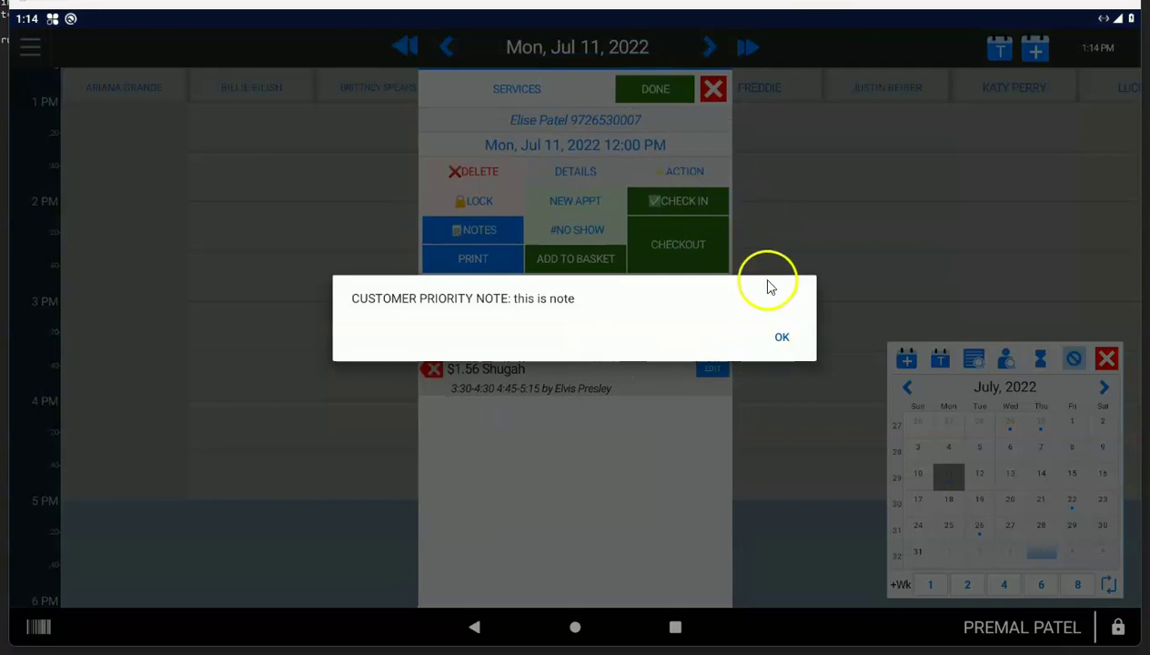
{"action": "left_click", "coordinate": [784, 336]}
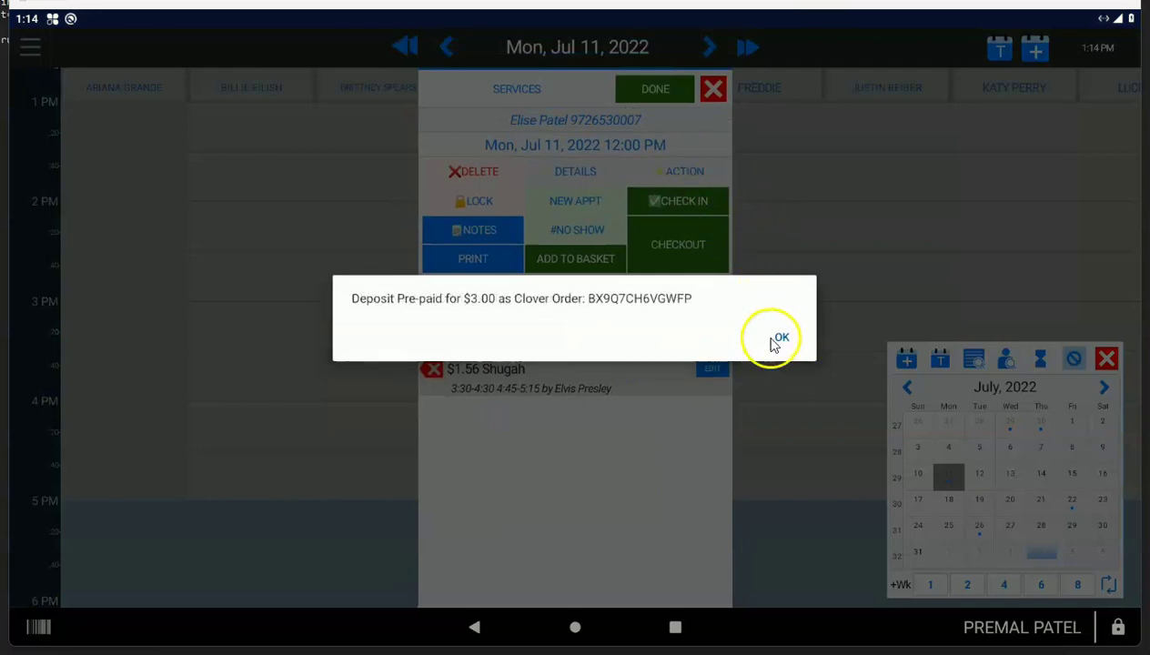
{"action": "left_click", "coordinate": [778, 336]}
{"action": "left_click", "coordinate": [710, 90]}
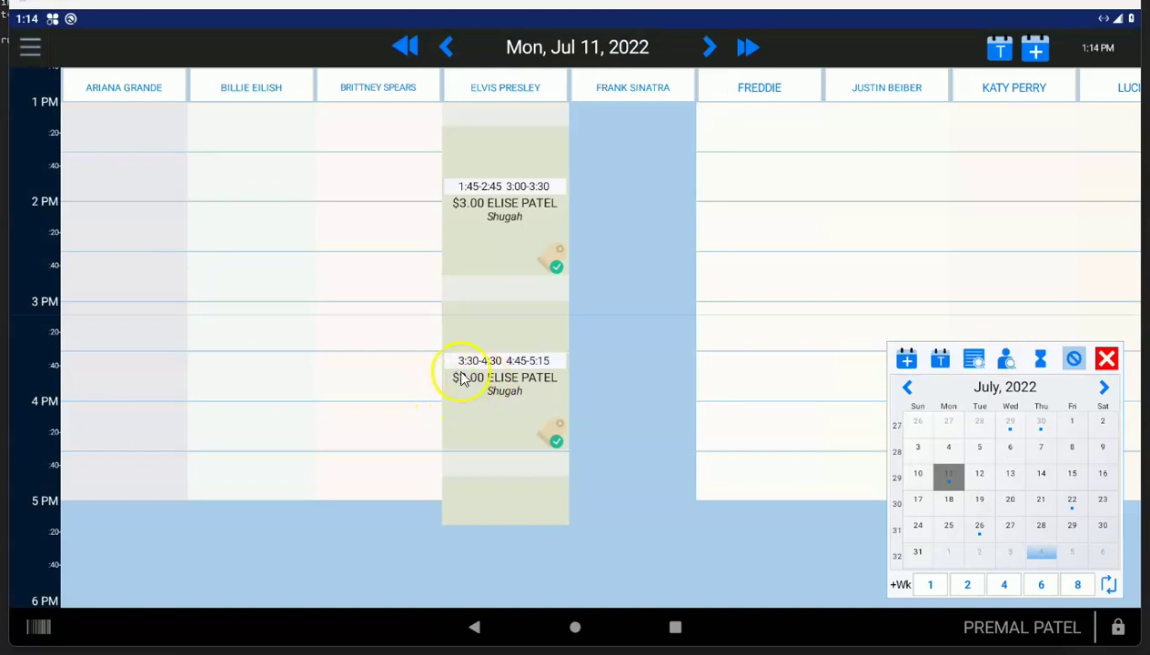
- Reopen the 3:30 appointment and clear its notices, leaving its three Shugah services showing
{"action": "left_click", "coordinate": [500, 387]}
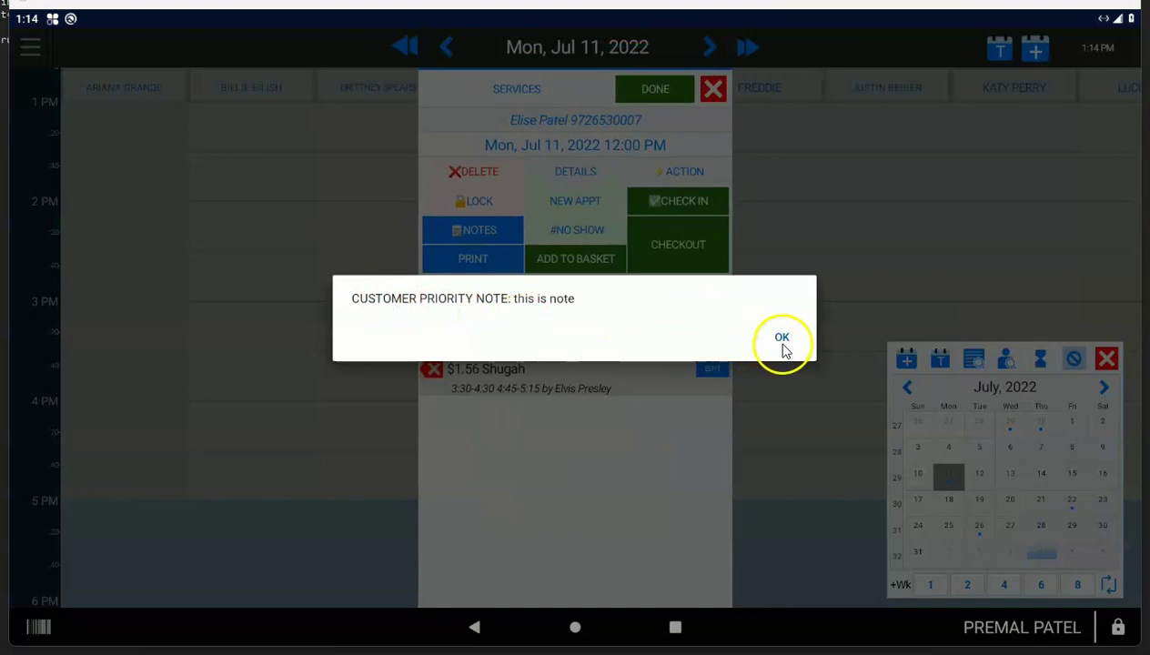
{"action": "left_click", "coordinate": [781, 341]}
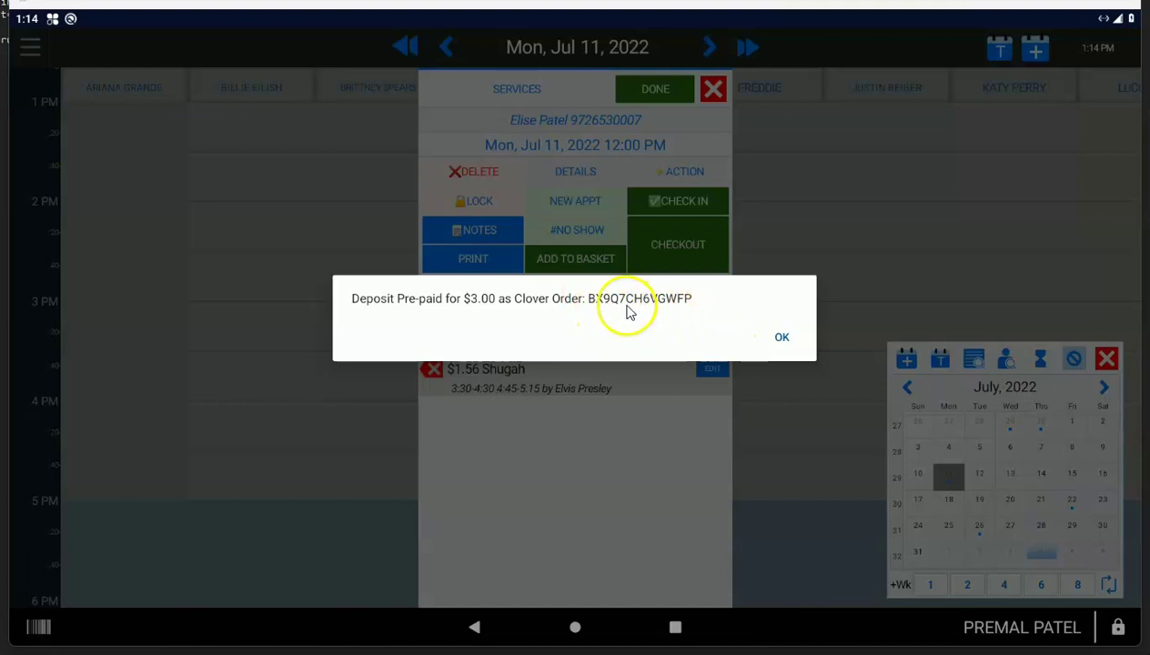
{"action": "left_click", "coordinate": [776, 339]}
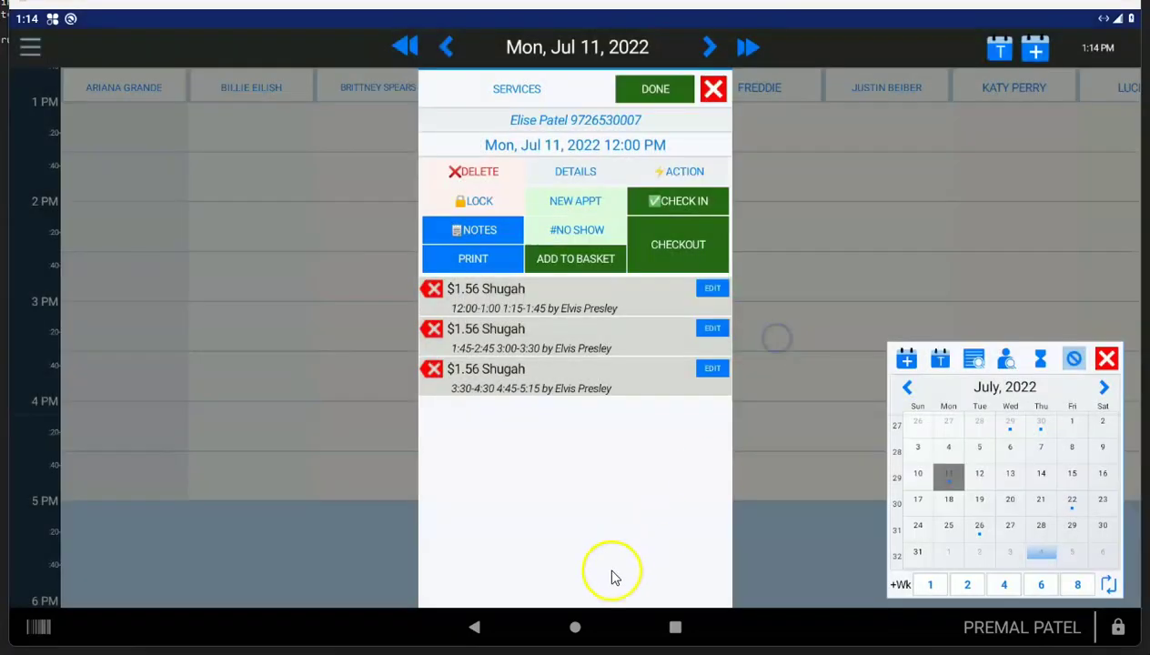
- Search Clover Orders for the deposit order and view its $1.56 cash payment
{"action": "left_click", "coordinate": [575, 626]}
{"action": "left_click", "coordinate": [332, 169]}
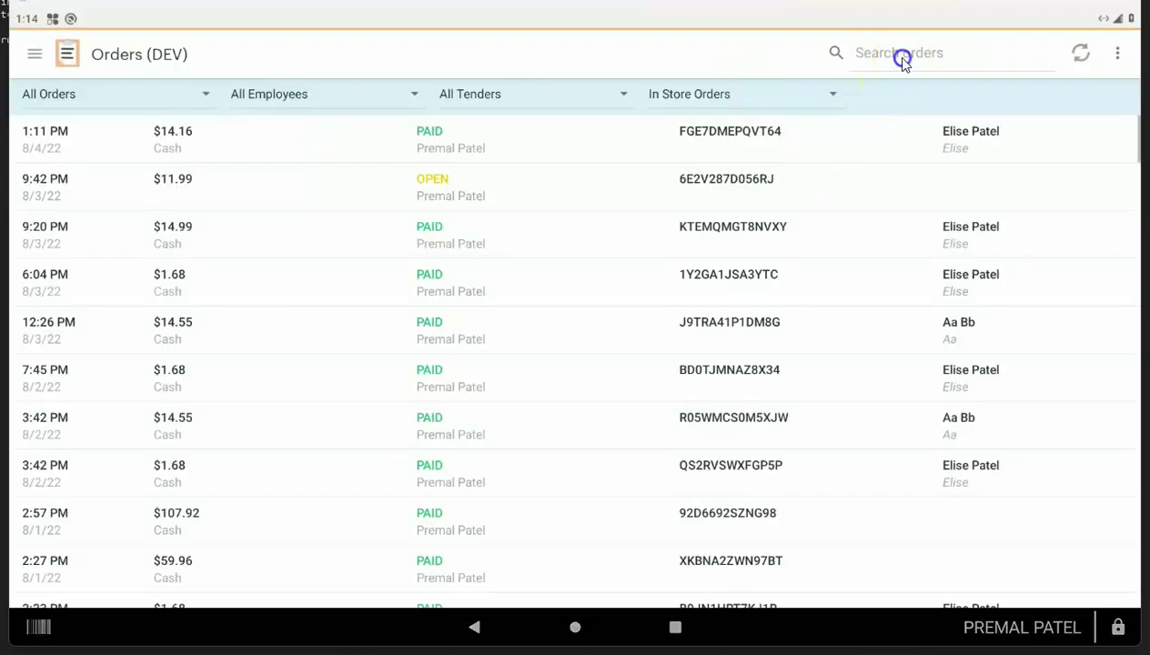
{"action": "left_click", "coordinate": [901, 56]}
{"action": "type", "text": "bx9"}
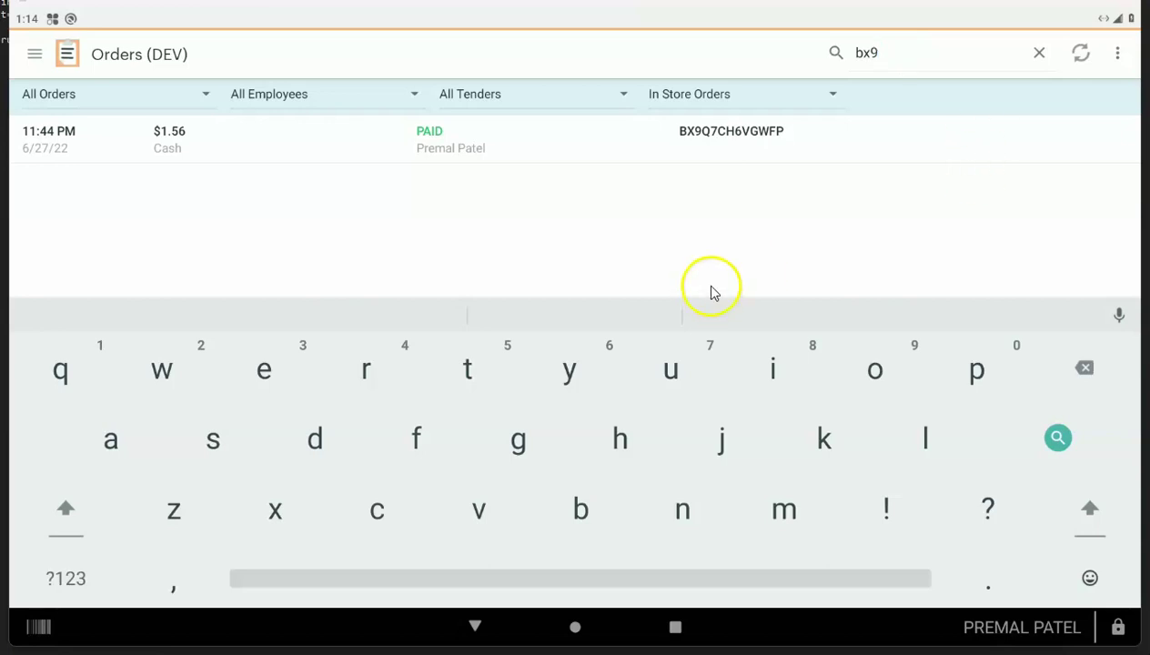
{"action": "left_click", "coordinate": [674, 143]}
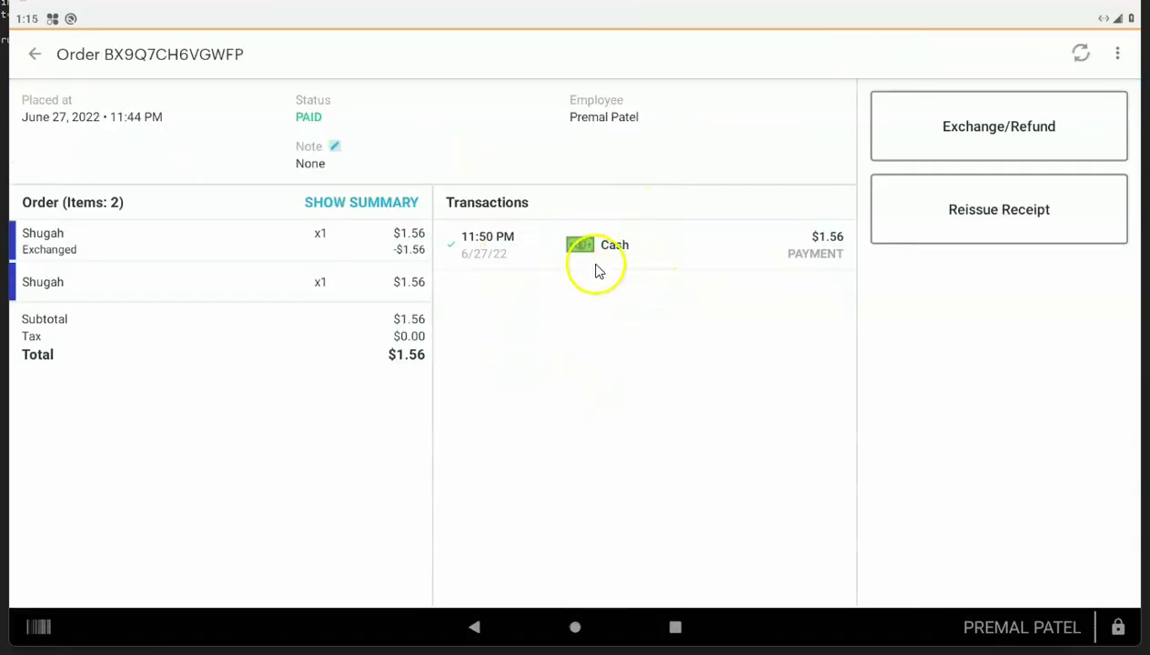
{"action": "left_click", "coordinate": [618, 251]}
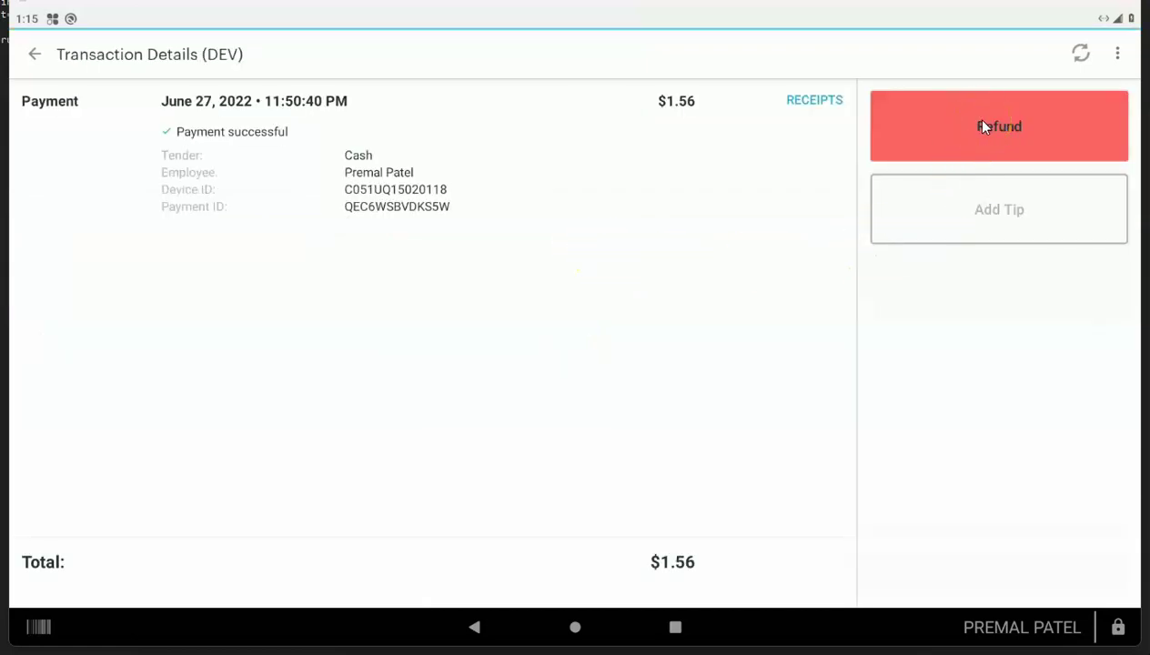
- Back out of the order and relaunch Salon Scheduler
{"action": "left_click", "coordinate": [33, 56]}
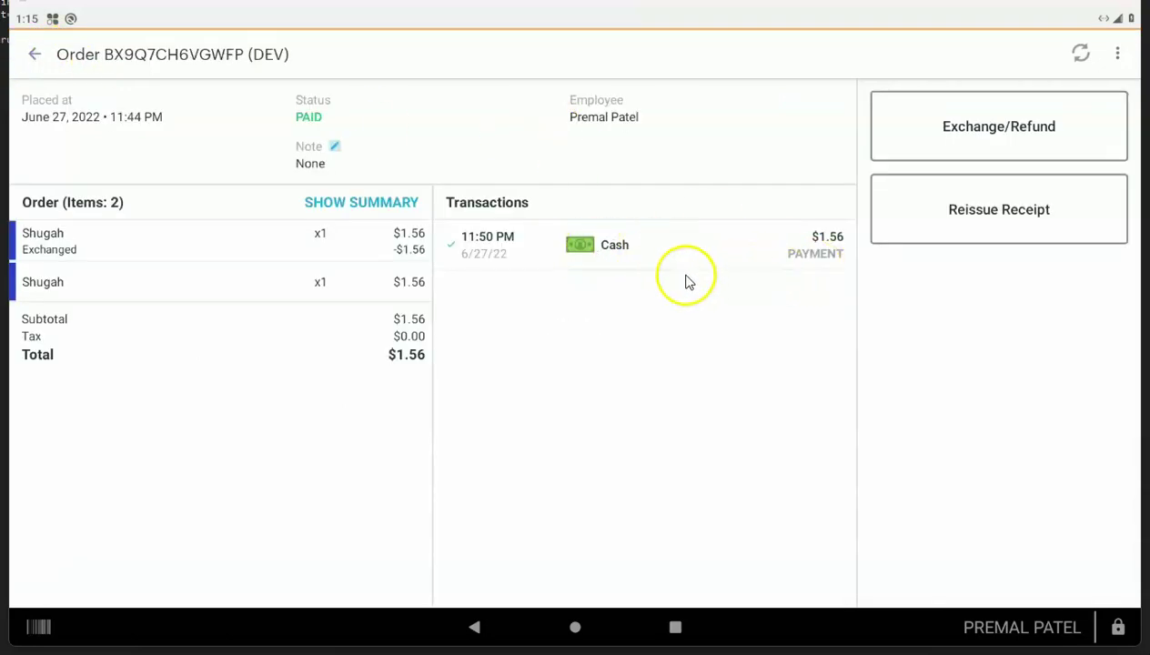
{"action": "left_click", "coordinate": [470, 628]}
{"action": "left_click", "coordinate": [575, 627]}
{"action": "left_click", "coordinate": [573, 514]}
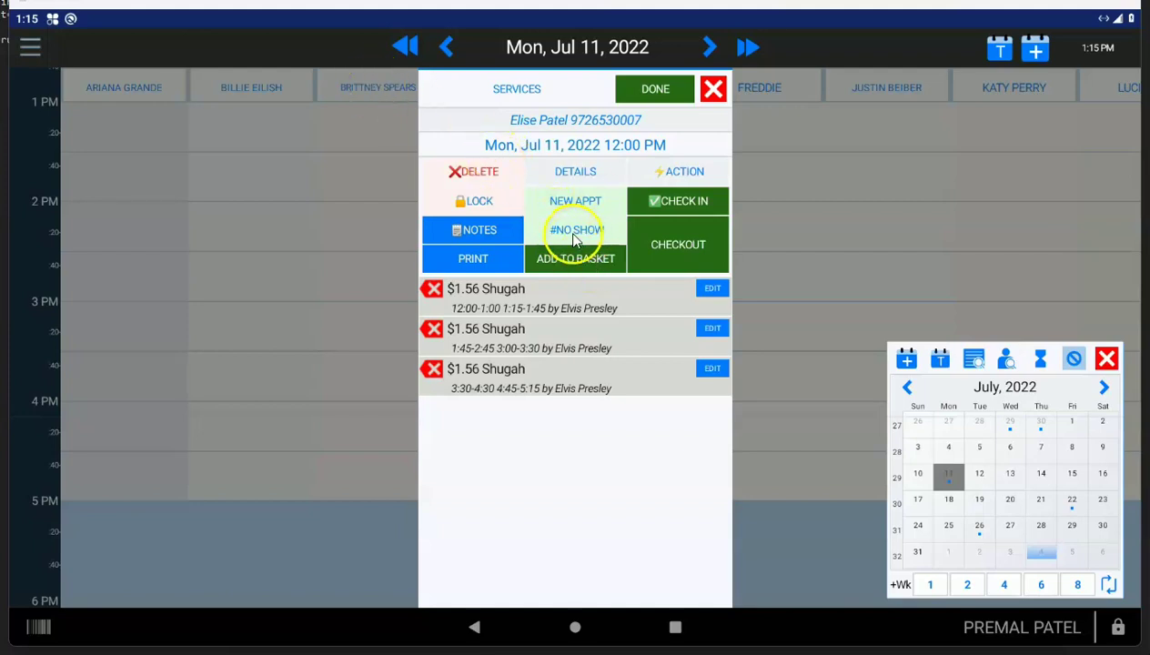
- View the Mark Appointment options, cancel without changes, and close the appointment panel
{"action": "left_click", "coordinate": [693, 172]}
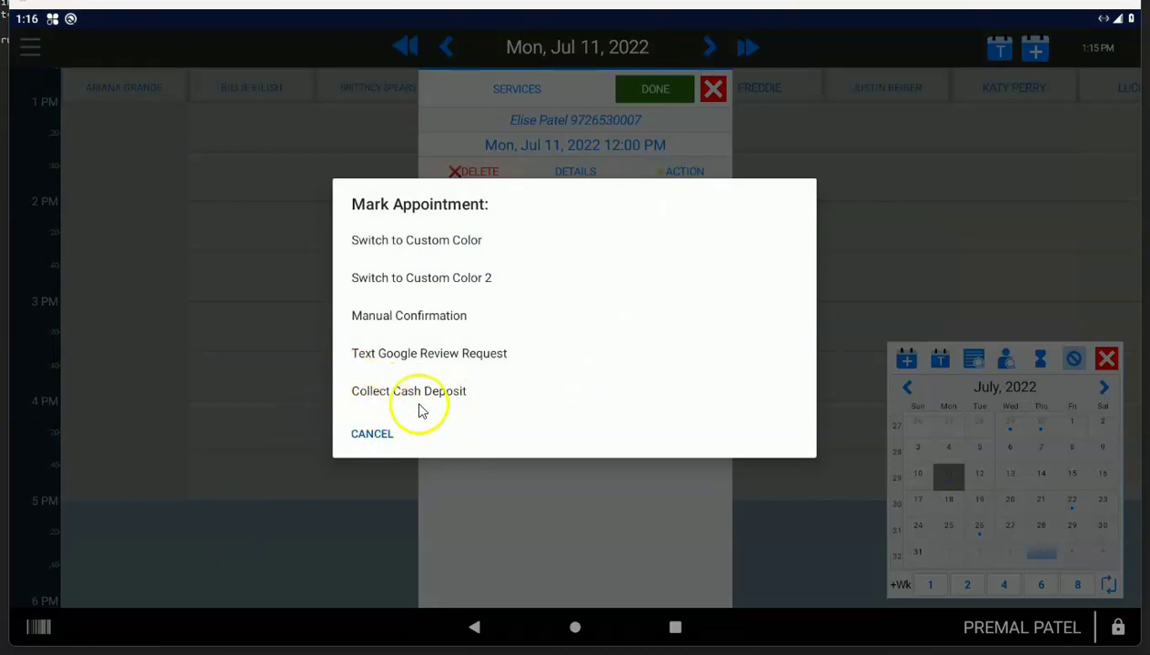
{"action": "left_click", "coordinate": [373, 434]}
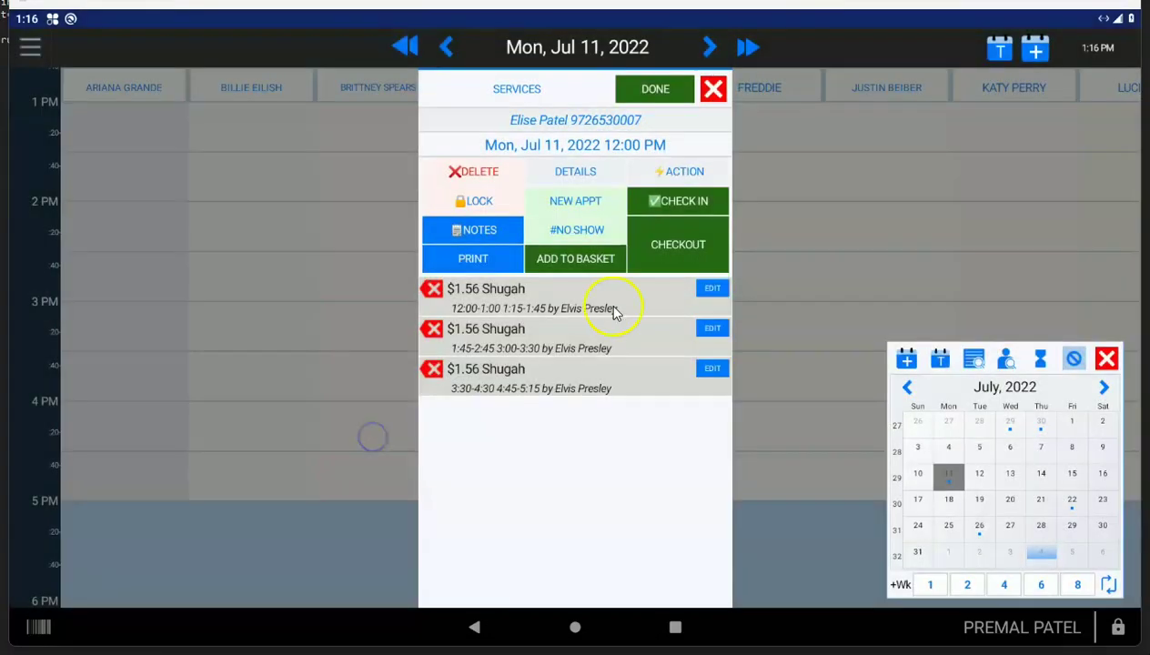
{"action": "left_click", "coordinate": [713, 88]}
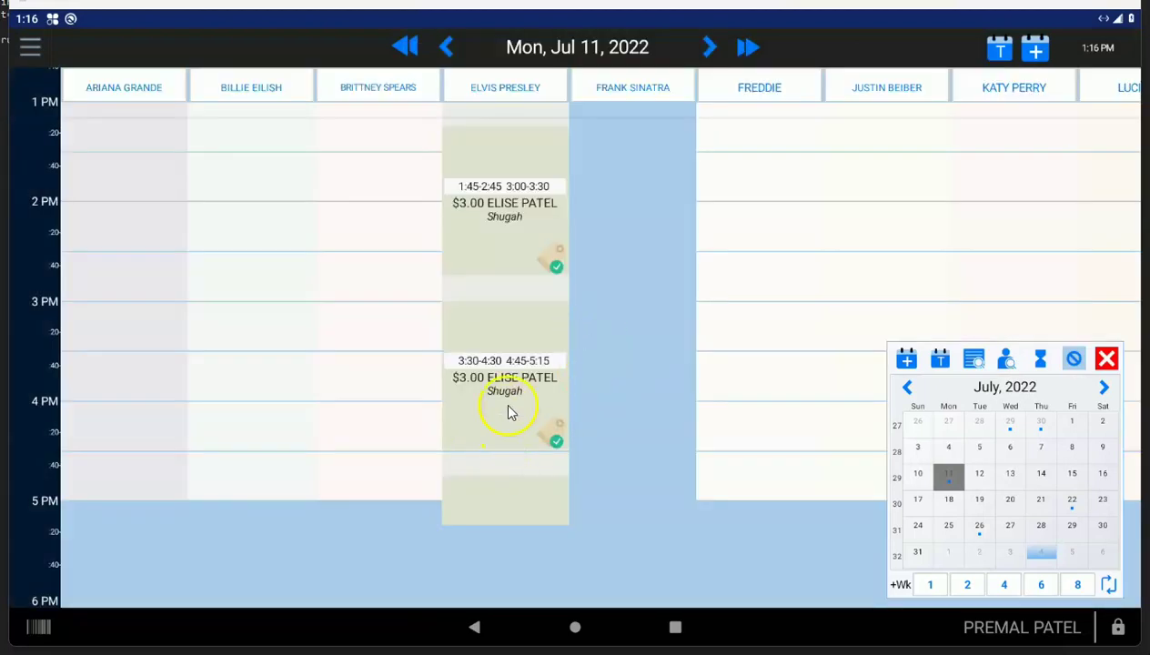
- Open the 3:30 appointment, clear its notices, and add it to the checkout basket
{"action": "left_click", "coordinate": [510, 409]}
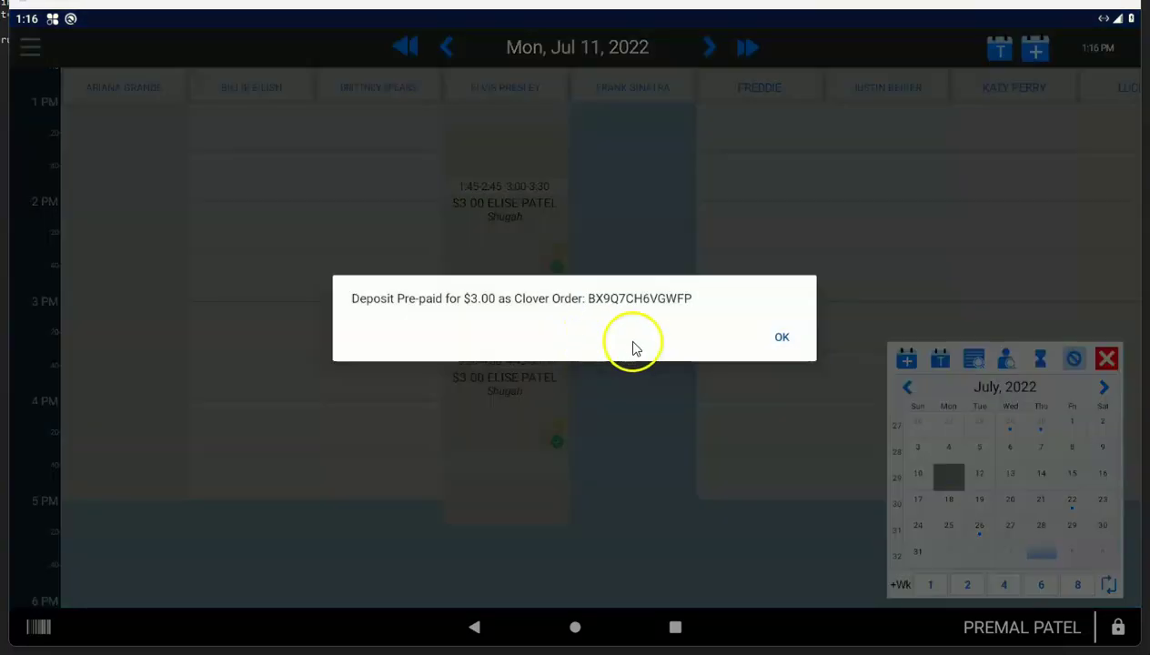
{"action": "left_click", "coordinate": [782, 338]}
{"action": "left_click", "coordinate": [784, 337]}
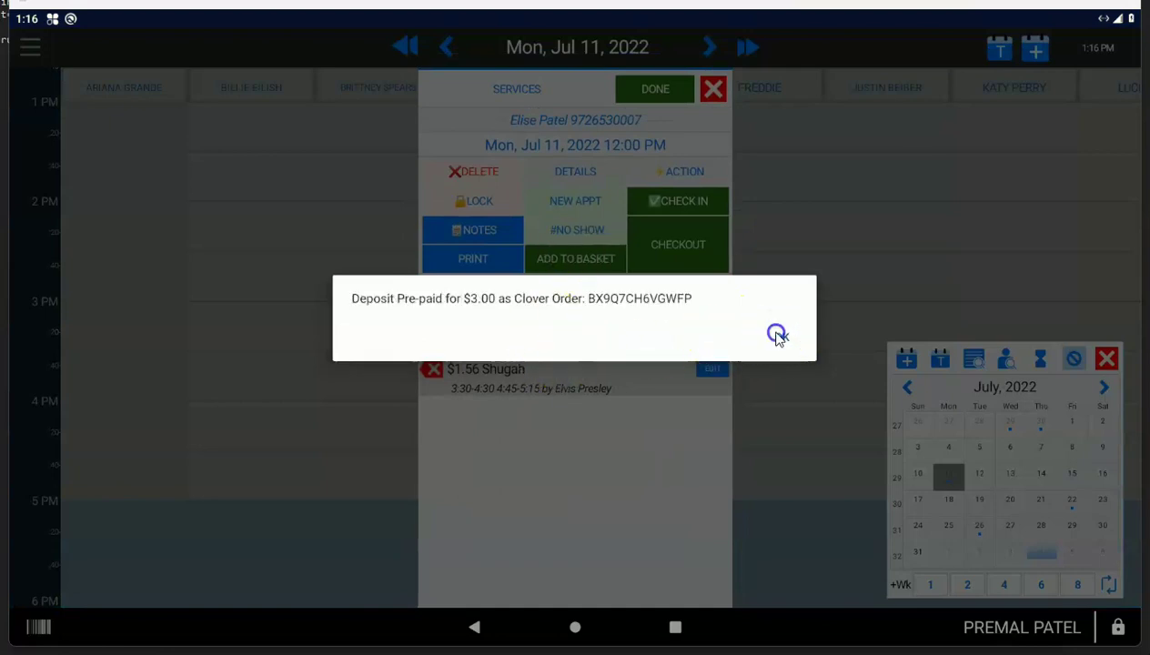
{"action": "left_click", "coordinate": [778, 336]}
{"action": "left_click", "coordinate": [573, 261]}
{"action": "left_click", "coordinate": [795, 351]}
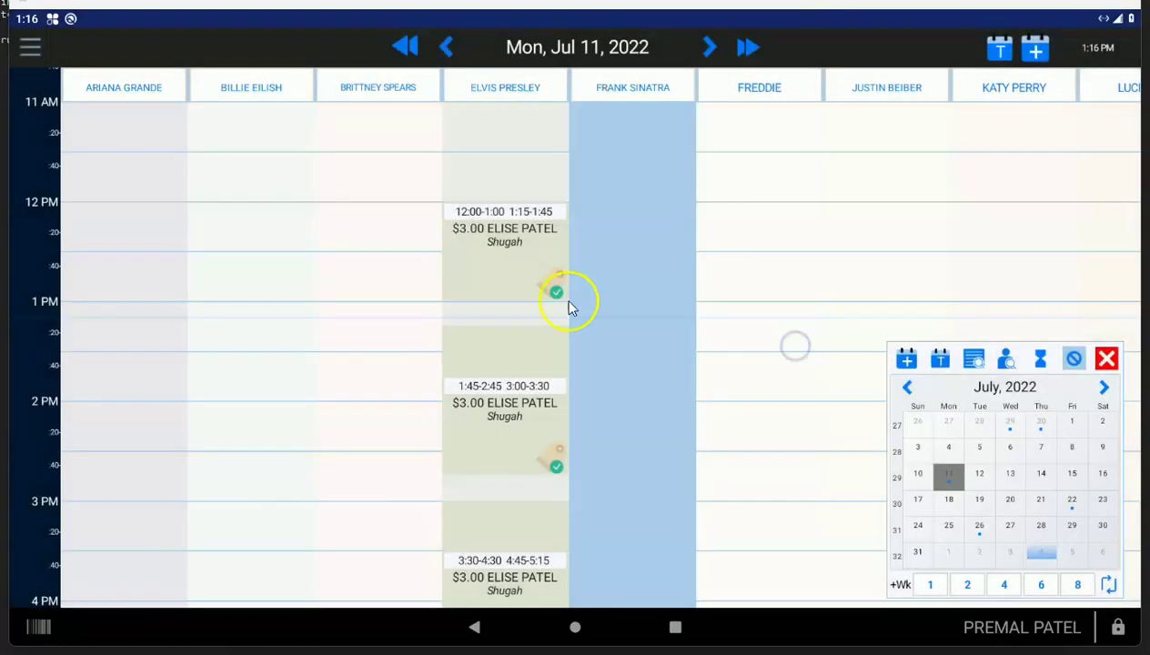
- Open the 12:00 appointment, clear its deposit and priority notices, then close its details
{"action": "left_click", "coordinate": [489, 249]}
{"action": "left_click", "coordinate": [780, 336]}
{"action": "left_click", "coordinate": [777, 339]}
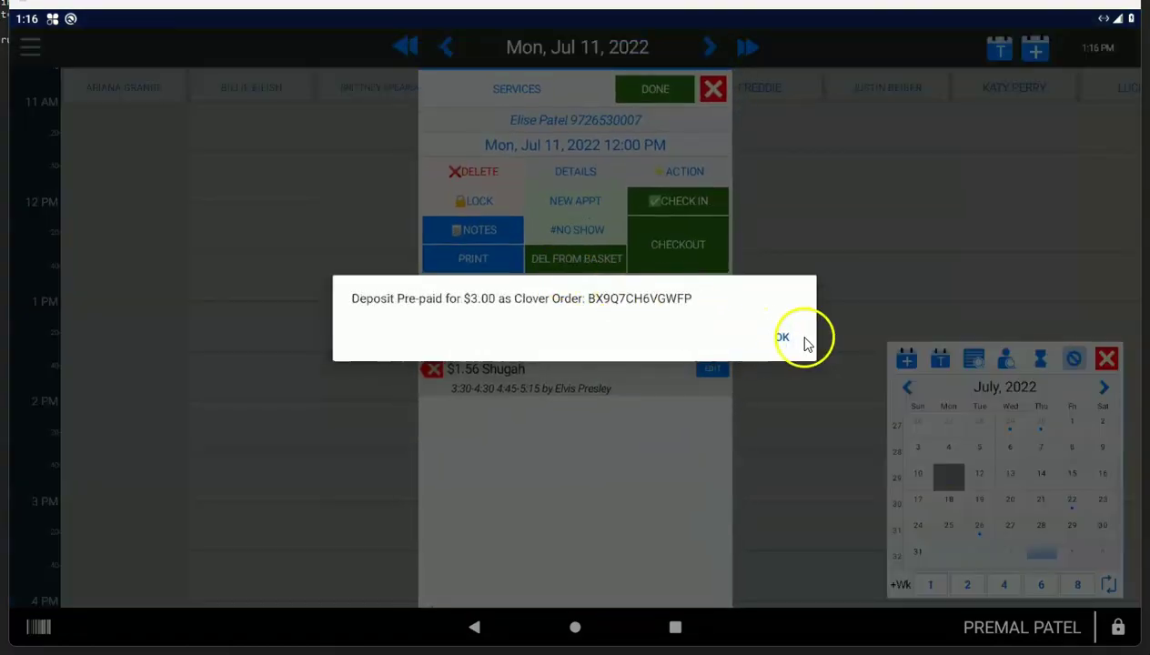
{"action": "left_click", "coordinate": [782, 339]}
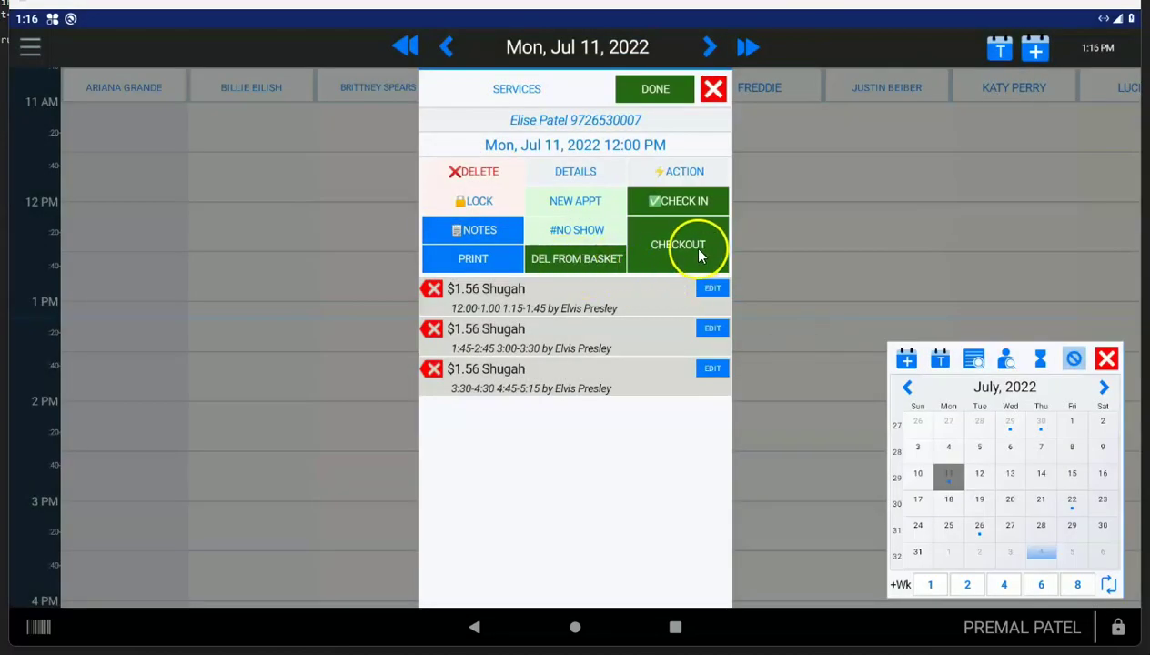
{"action": "left_click", "coordinate": [713, 89]}
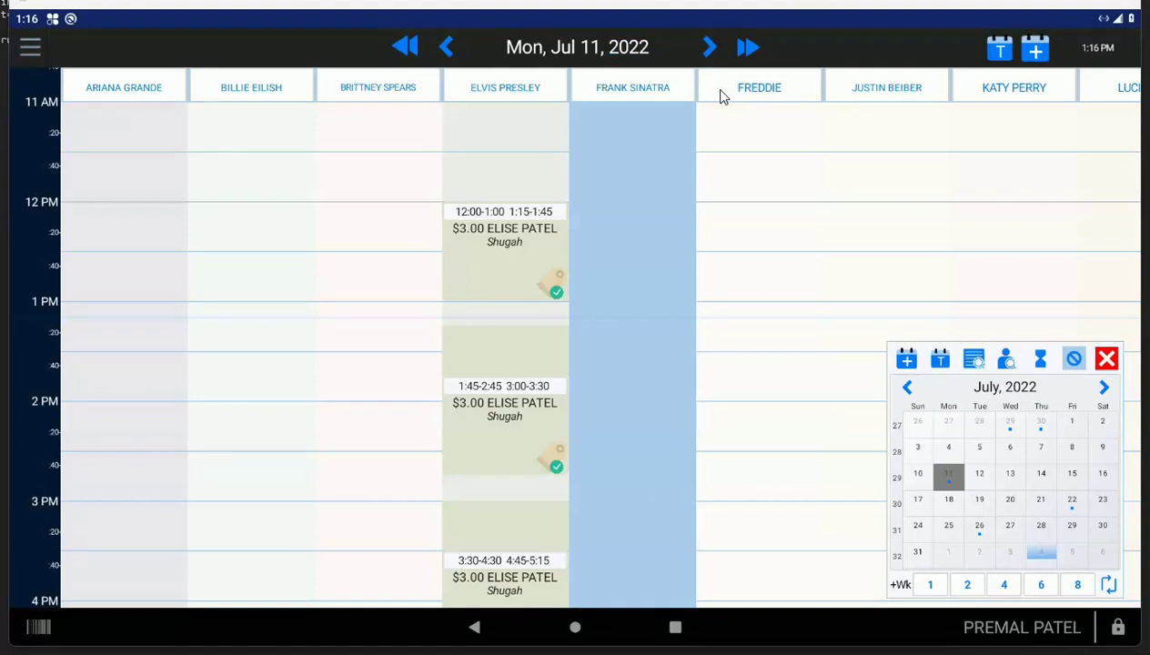